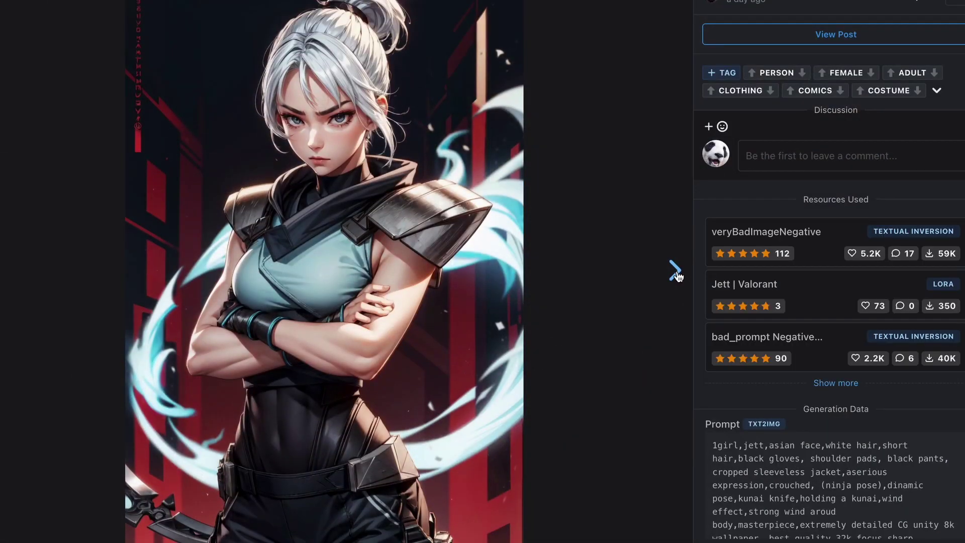
Browse the Civitai example images until reaching Katara images whose prompts use a Katara LoRA.
left_click(675, 272)
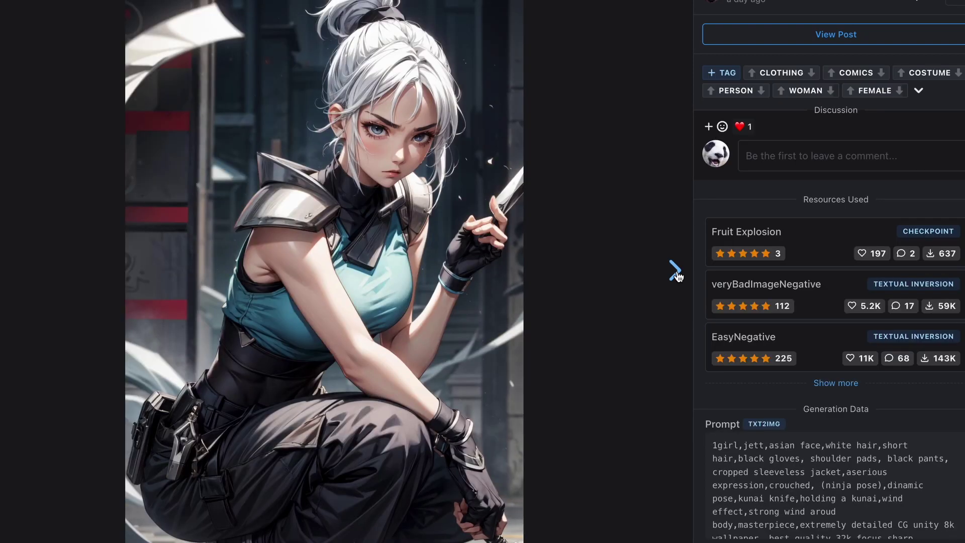
left_click(675, 271)
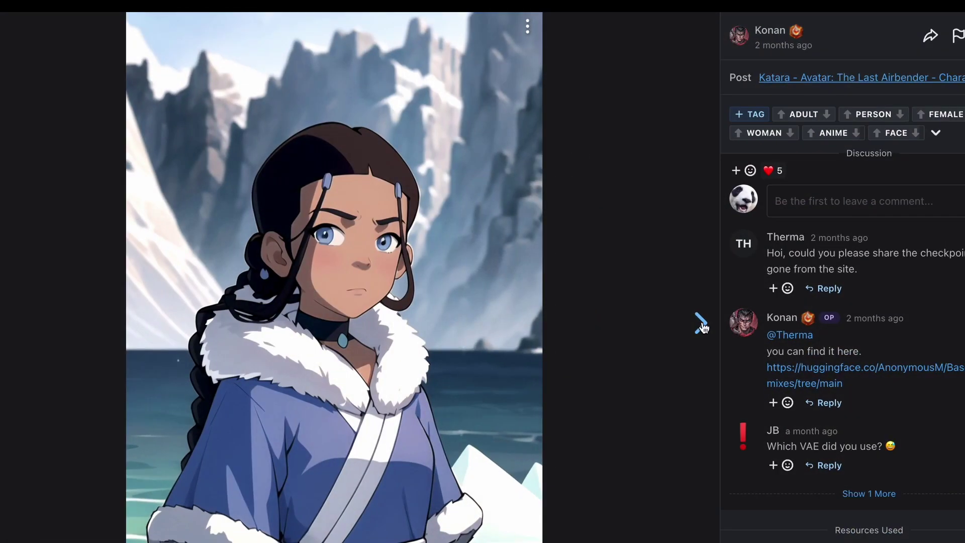
left_click(702, 324)
left_click(702, 325)
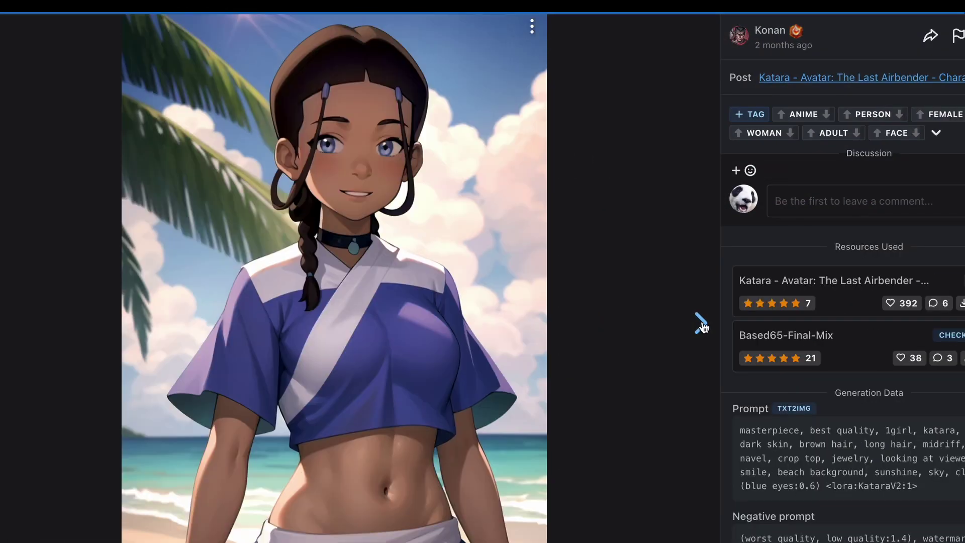
left_click(701, 324)
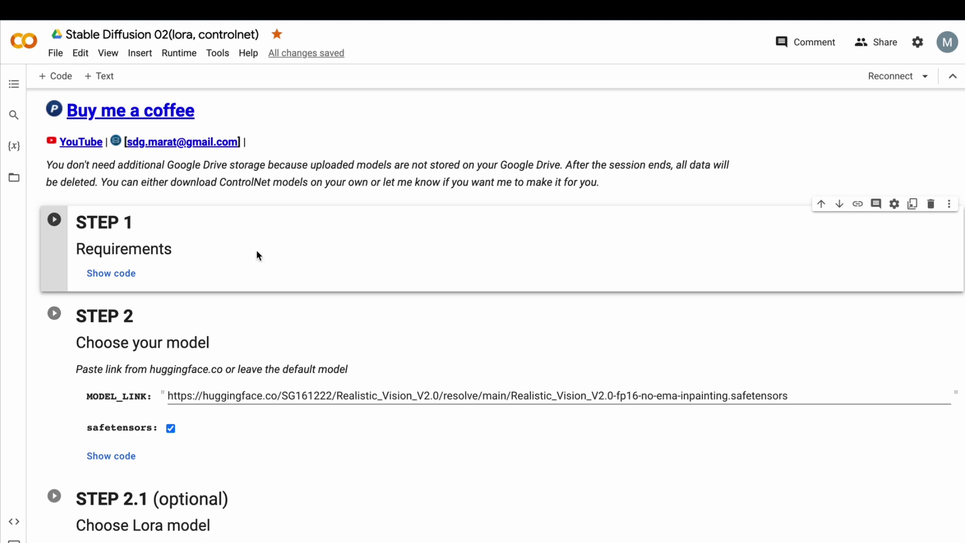
Run the STEP 1 requirements install, then select the STEP 2 Realistic Vision model cell.
left_click(54, 220)
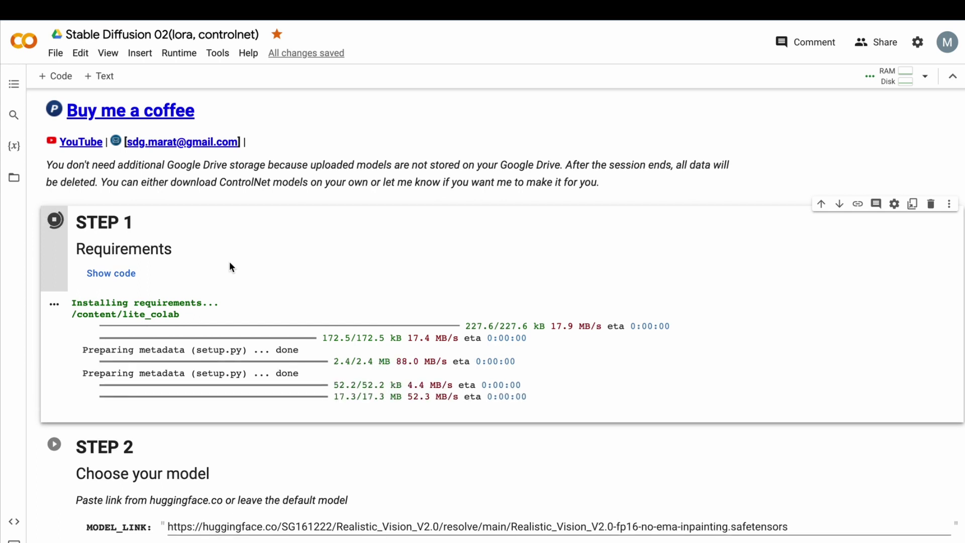
scroll(230, 258, "down", 5)
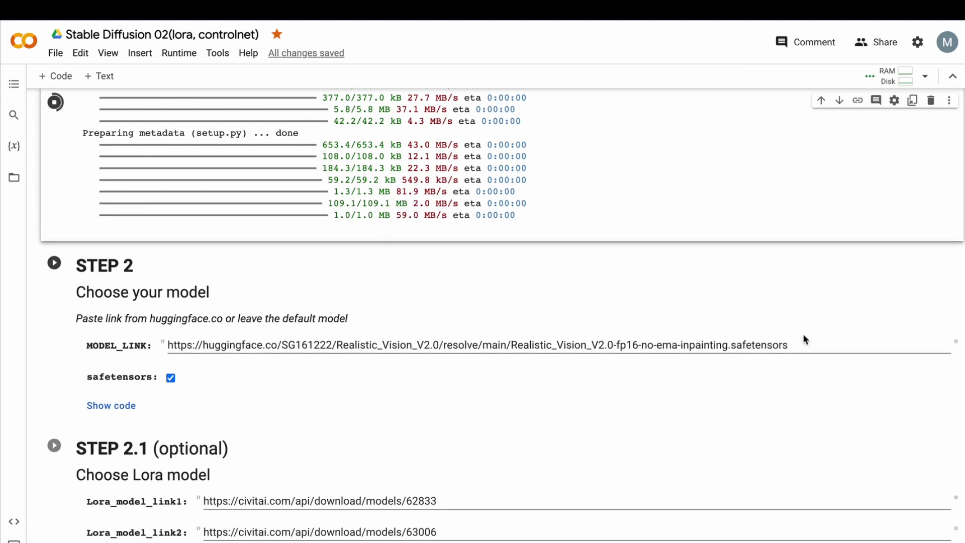
left_click(802, 346)
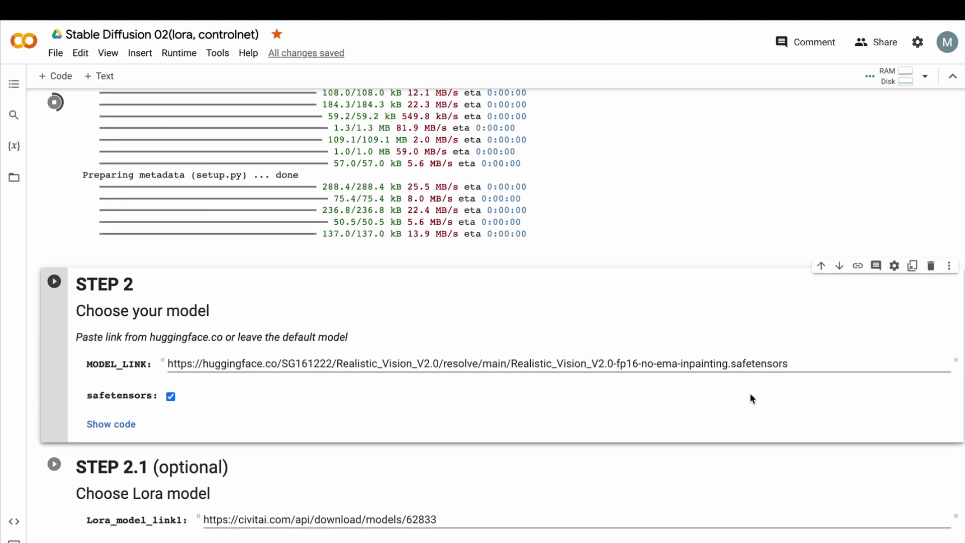
scroll(750, 394, "down", 1)
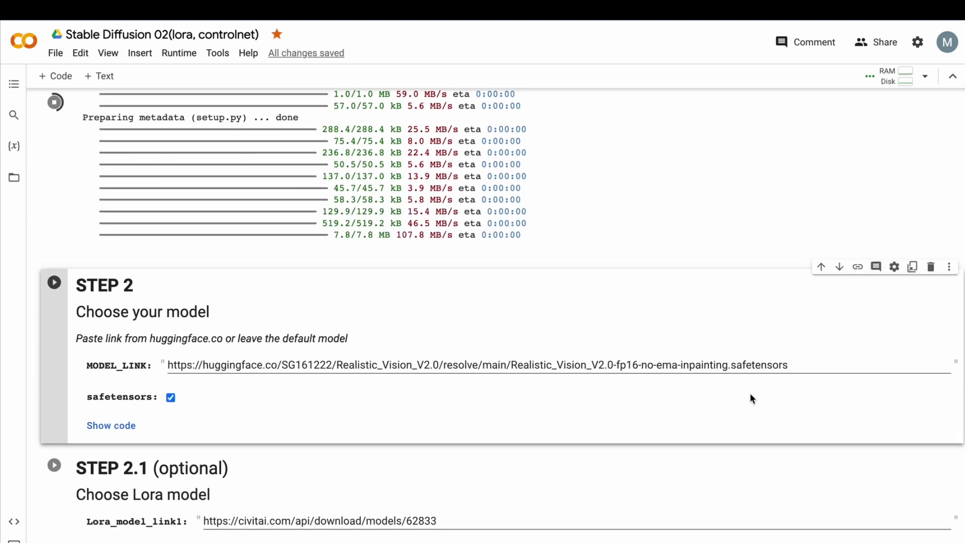
Run STEP 2 to load Realistic Vision, then review the STEP 2.1 Lora_model_link fields.
left_click(54, 336)
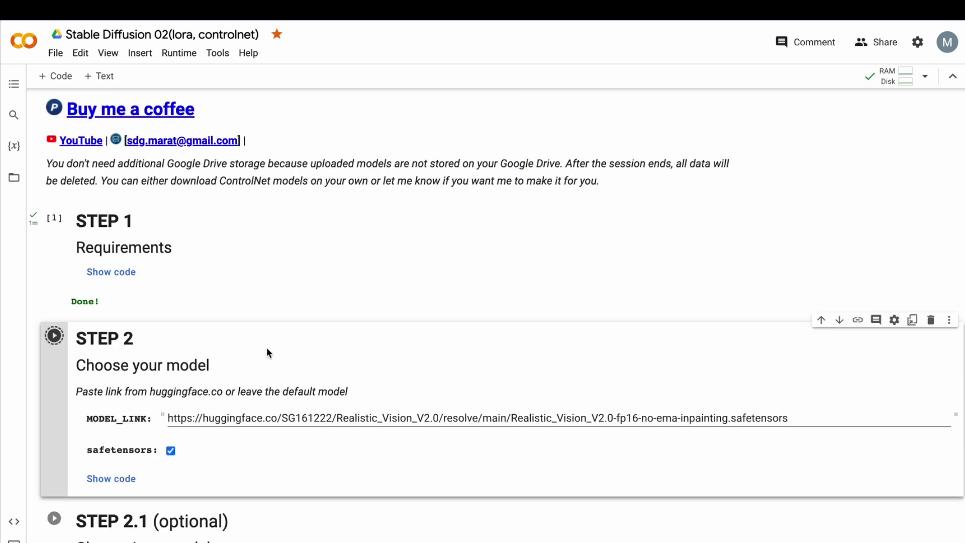
scroll(427, 388, "down", 5)
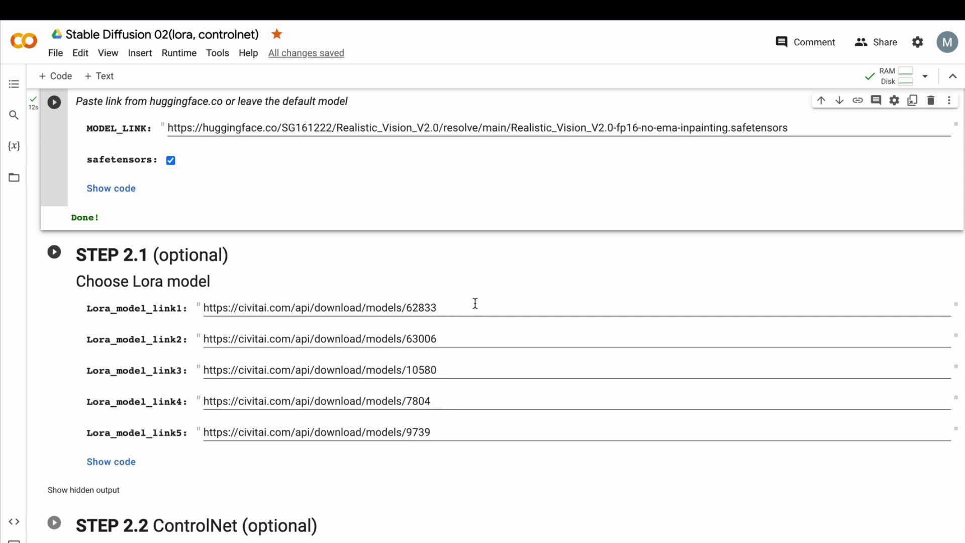
scroll(455, 318, "up", 2)
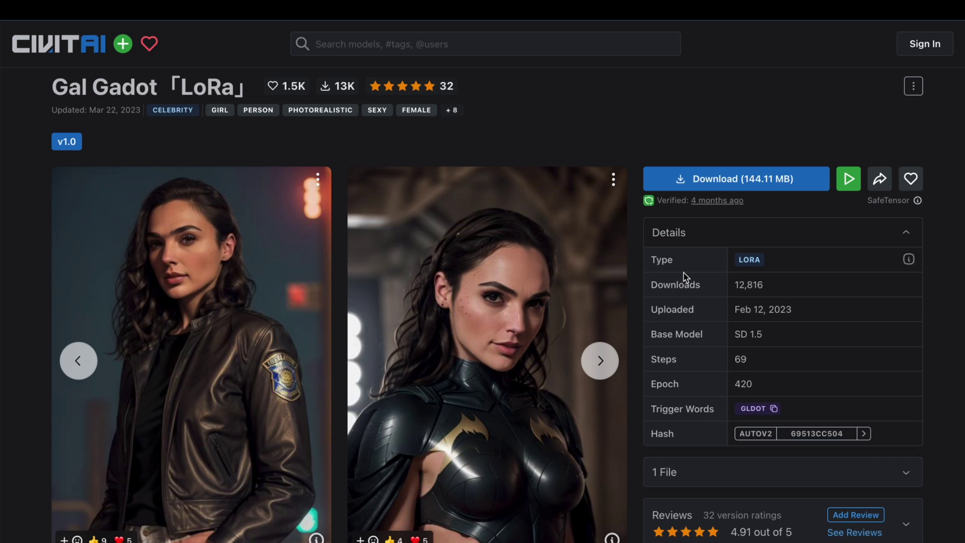
Copy the download link address of the celebrity LoRA from its Civitai page.
right_click(737, 181)
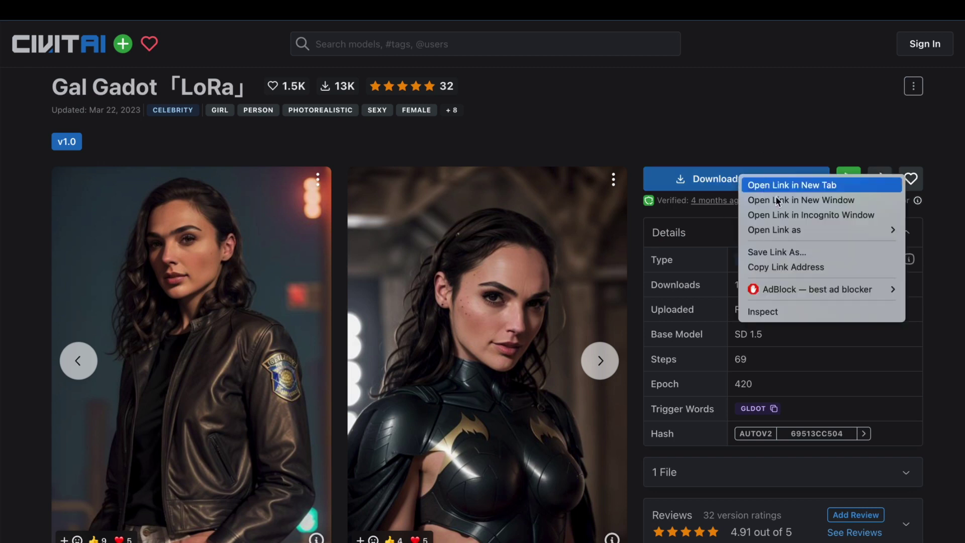
left_click(824, 268)
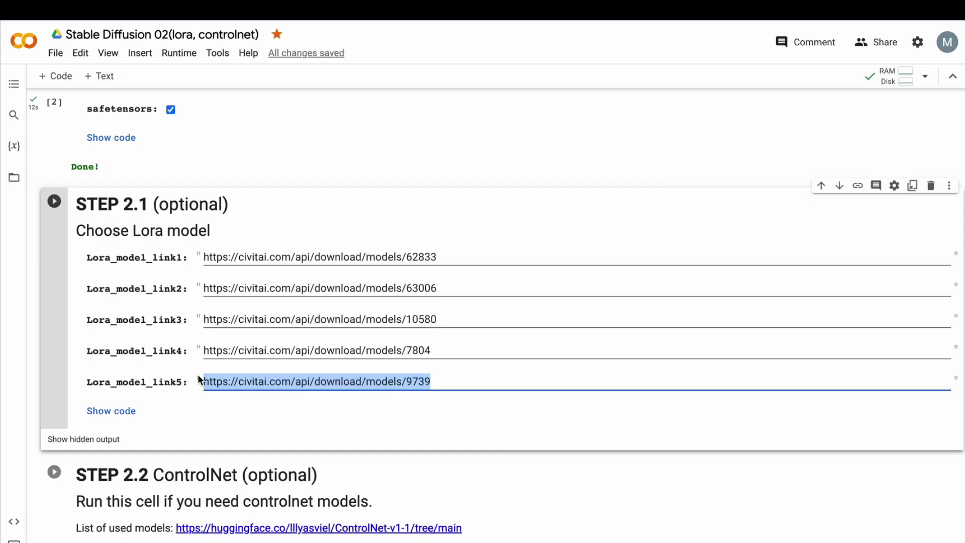
Run STEP 2.1 to download all five LoRA links, including models/9739, until each completes.
left_click(396, 388)
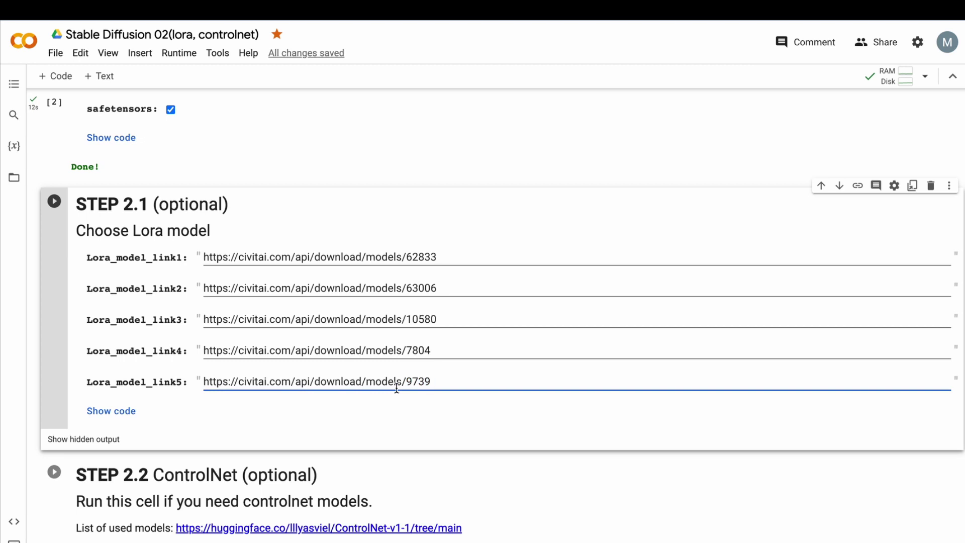
left_click(456, 256)
left_click(54, 202)
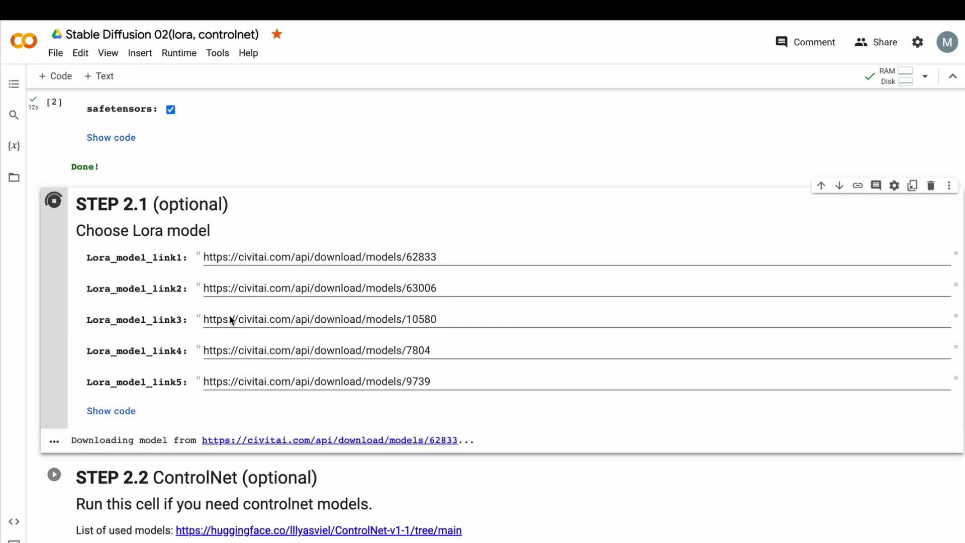
scroll(293, 375, "down", 1)
scroll(293, 375, "down", 1)
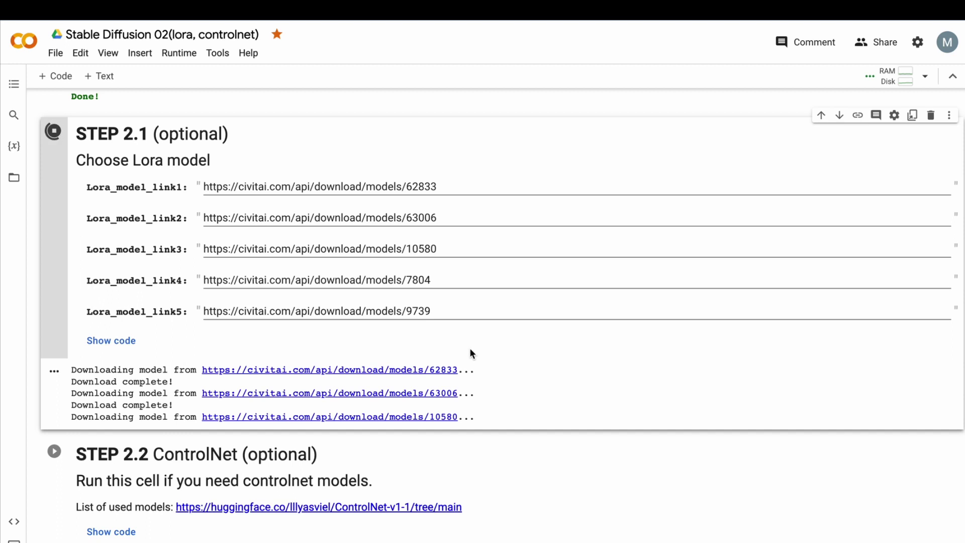
scroll(469, 348, "down", 5)
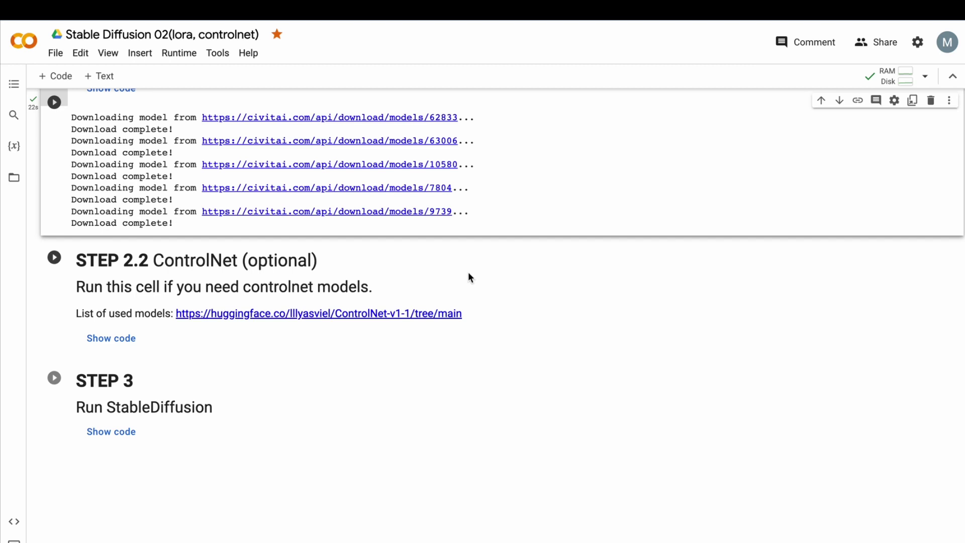
scroll(465, 279, "down", 1)
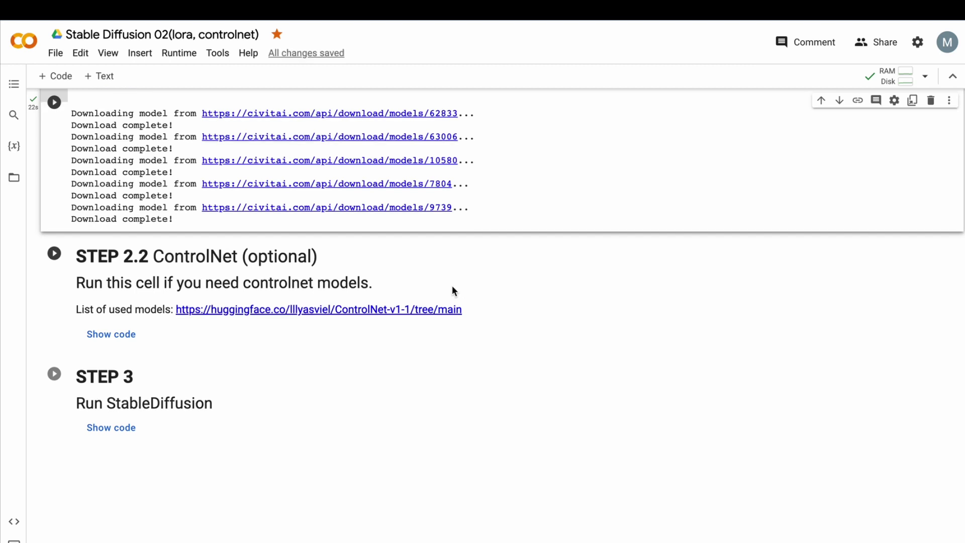
Select the STEP 2.2 ControlNet cell and run STEP 3 to launch Stable Diffusion.
left_click(479, 290)
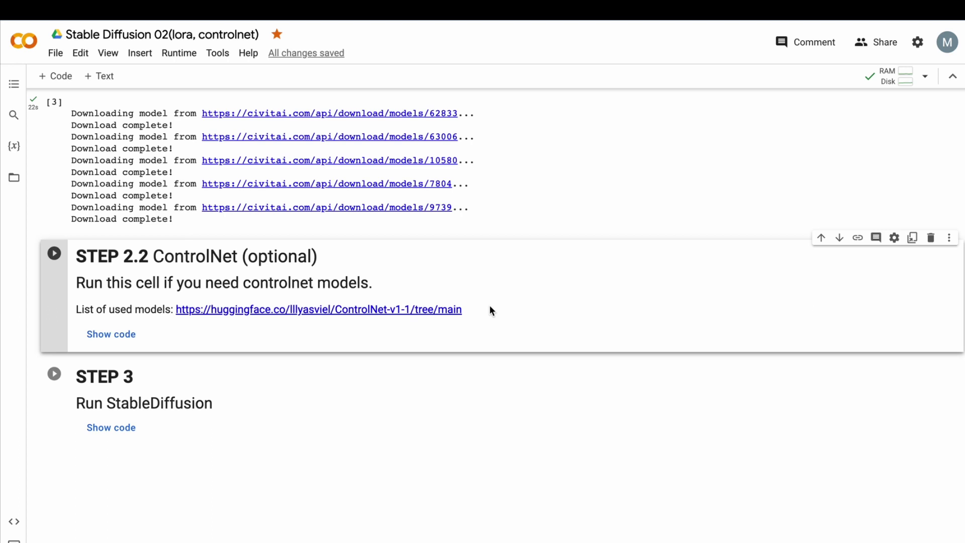
left_click(55, 373)
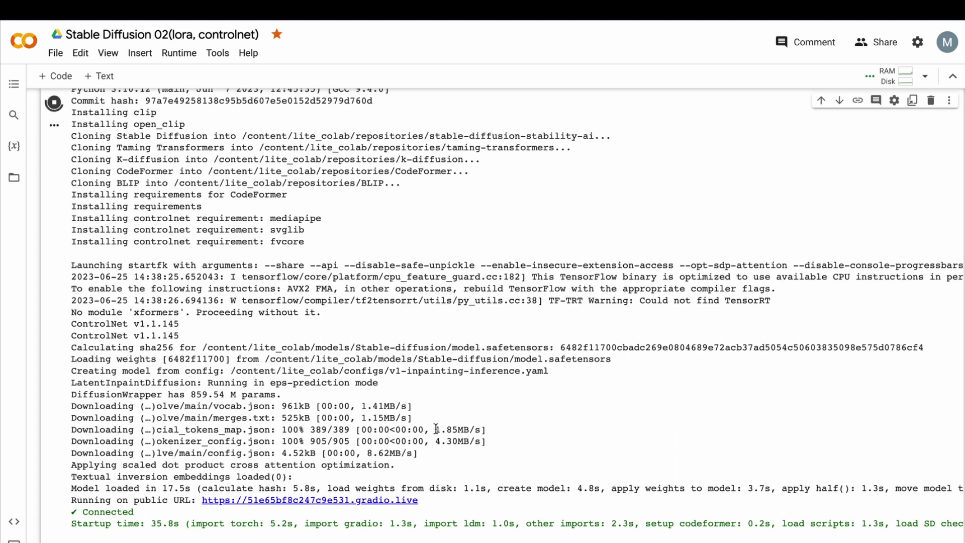
Open the gradio.live WebUI link, then step through the LoRA's samples to the Batman-suit image.
left_click(383, 501)
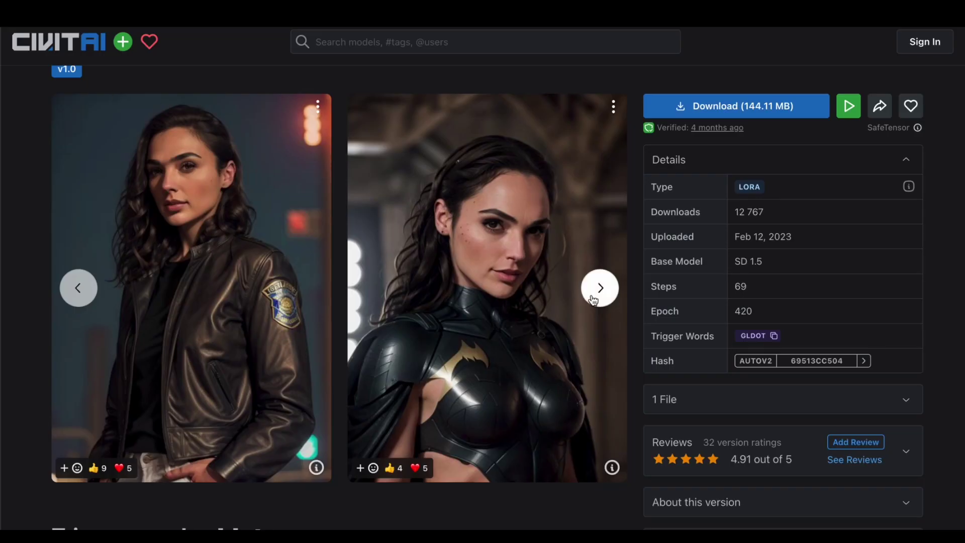
left_click(593, 298)
left_click(593, 298)
left_click(593, 299)
left_click(593, 299)
left_click(593, 299)
left_click(593, 299)
left_click(600, 288)
left_click(599, 288)
left_click(599, 288)
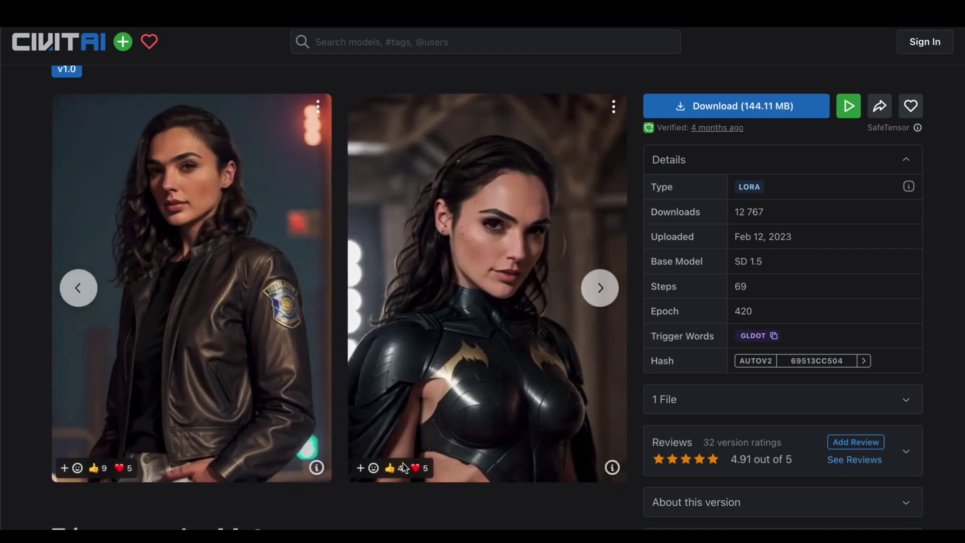
Copy the Batman-suit image's full generation data from its info panel.
scroll(405, 468, "down", 15)
scroll(603, 302, "up", 15)
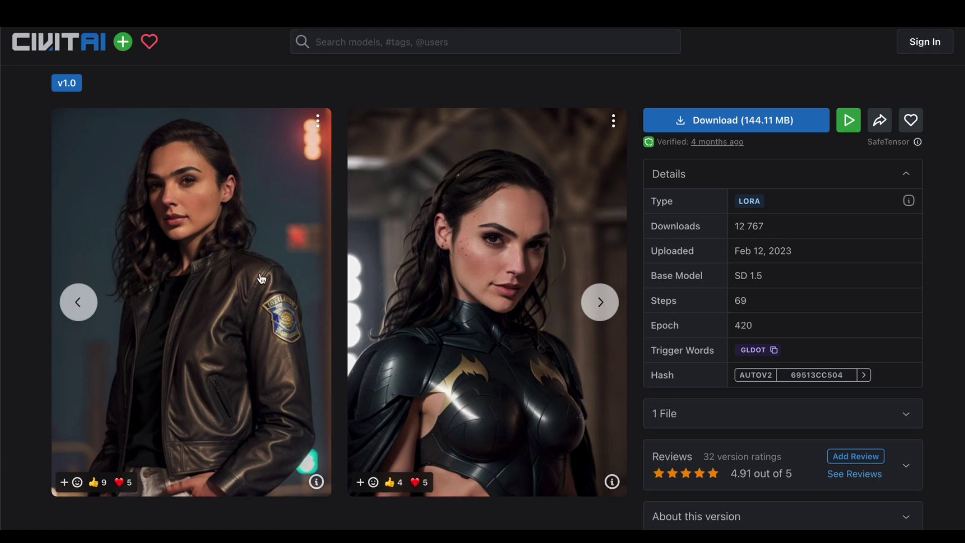
left_click(612, 482)
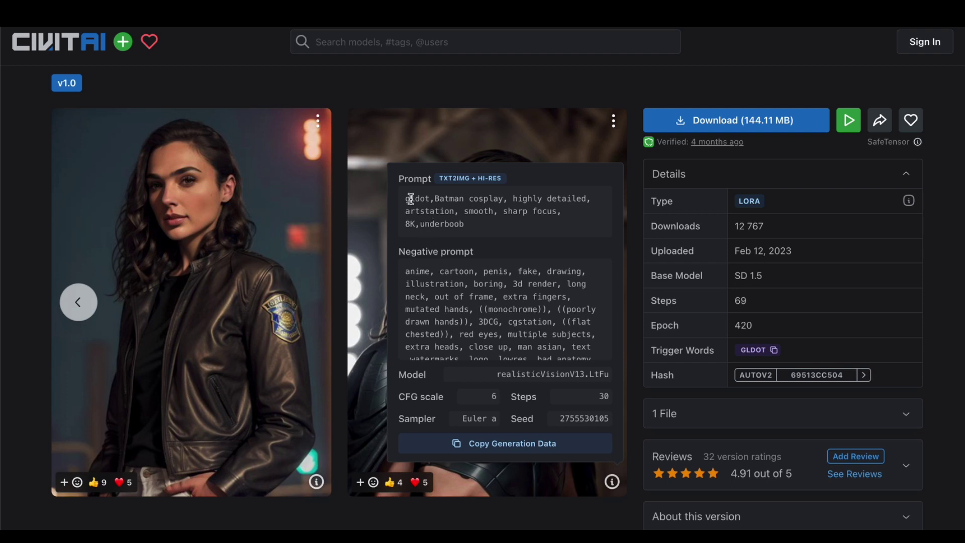
left_click(460, 447)
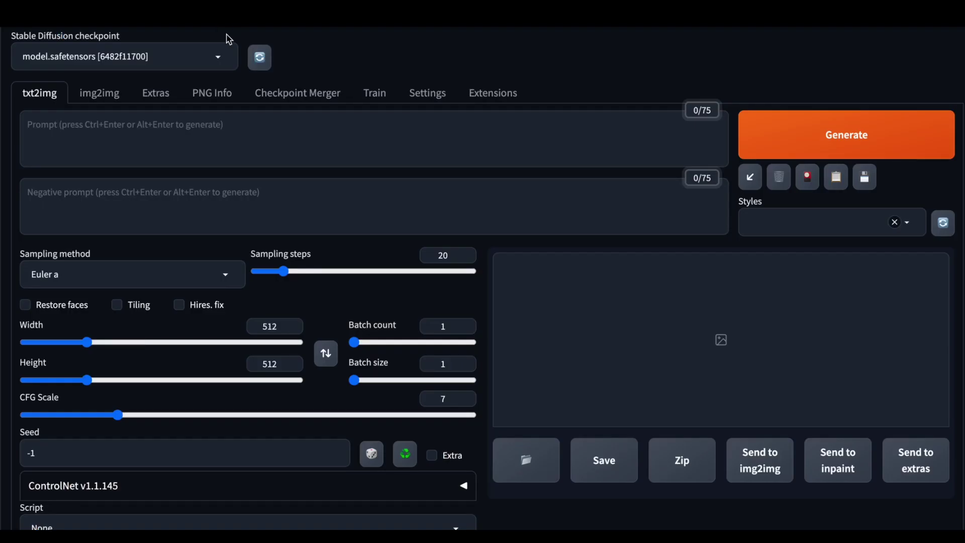
Paste the copied generation data into the txt2img prompt and apply it to the settings.
left_click(96, 142)
key("ctrl+v")
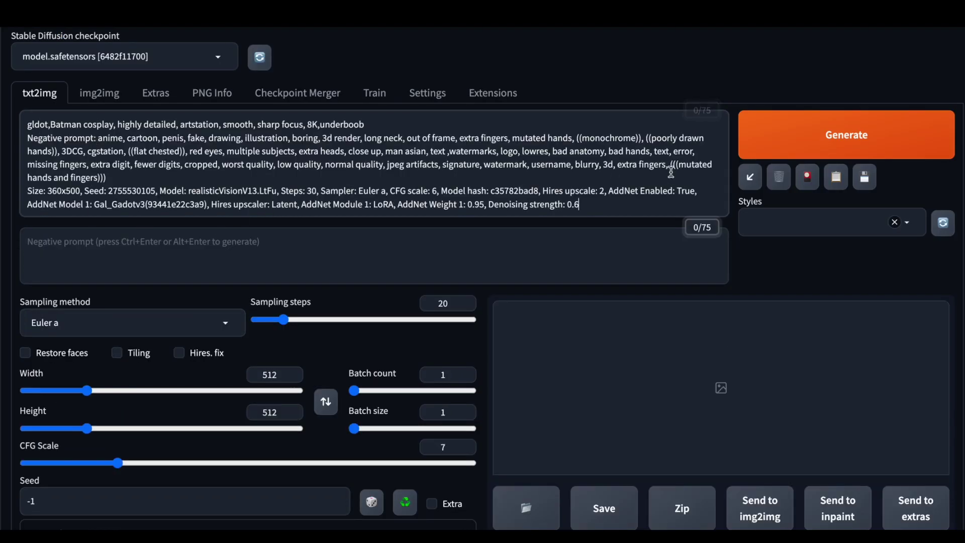
left_click(753, 183)
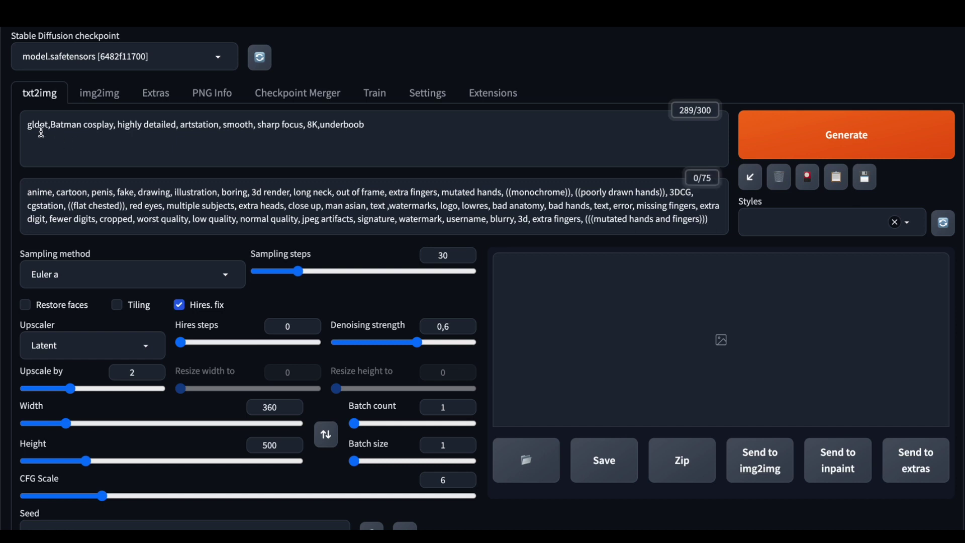
Change the prompt's leading 'gldot' to 'gldot,' and bring up the extra networks panel.
double_click(42, 129)
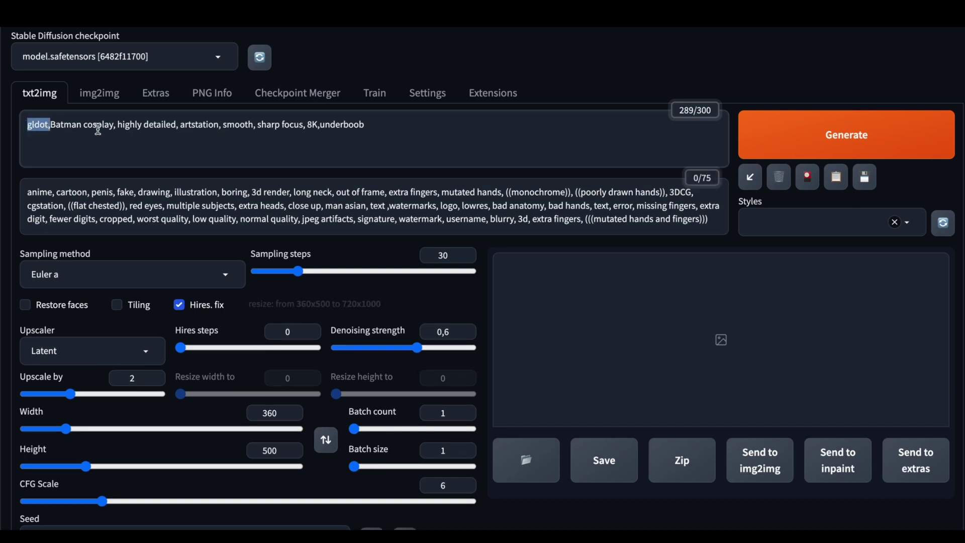
type("gldot,")
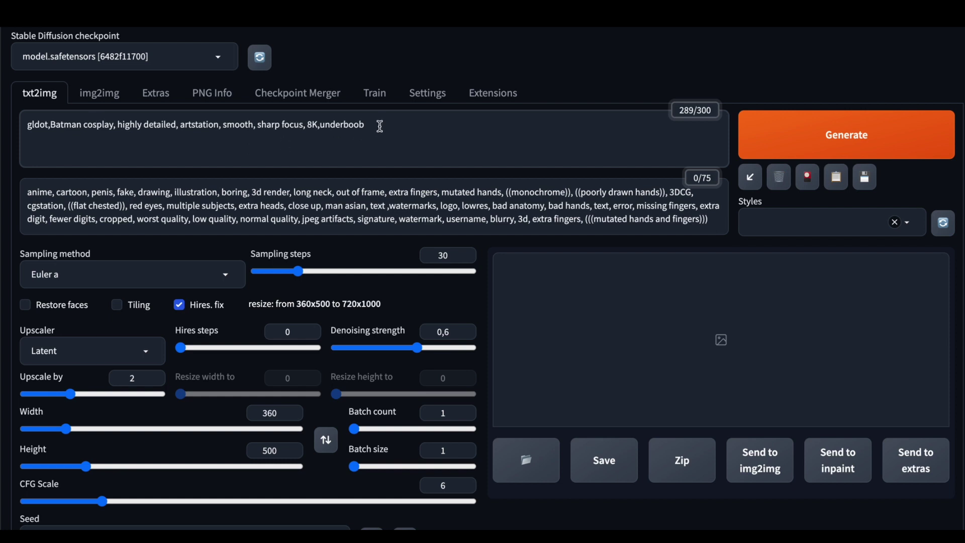
left_click(813, 188)
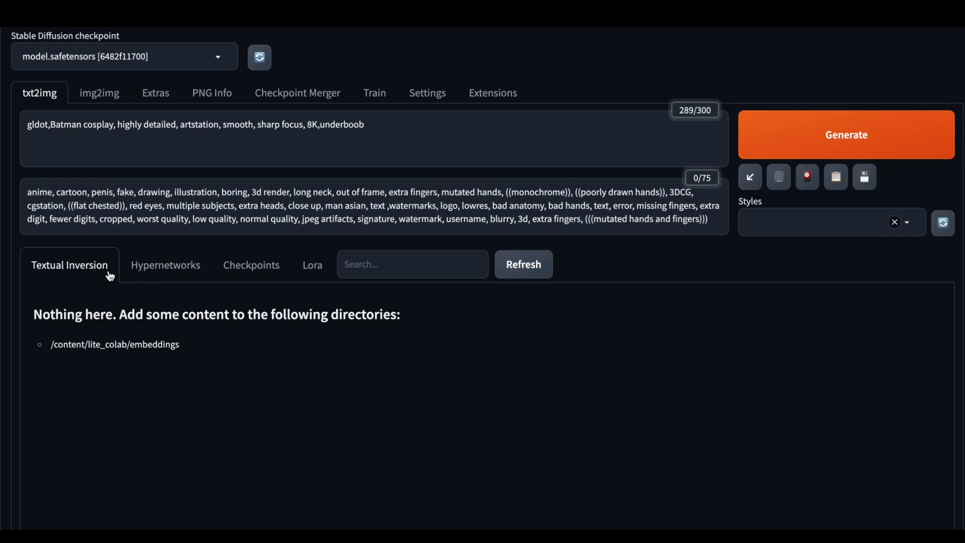
Append the 9739 LoRA tag <lora:9739:1> to the end of the prompt from the Lora tab.
left_click(319, 267)
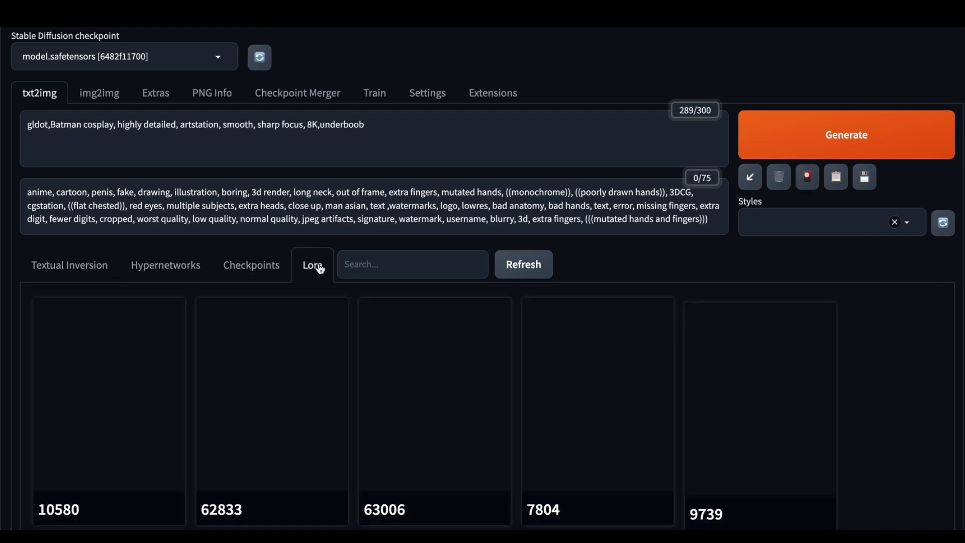
scroll(319, 268, "down", 1)
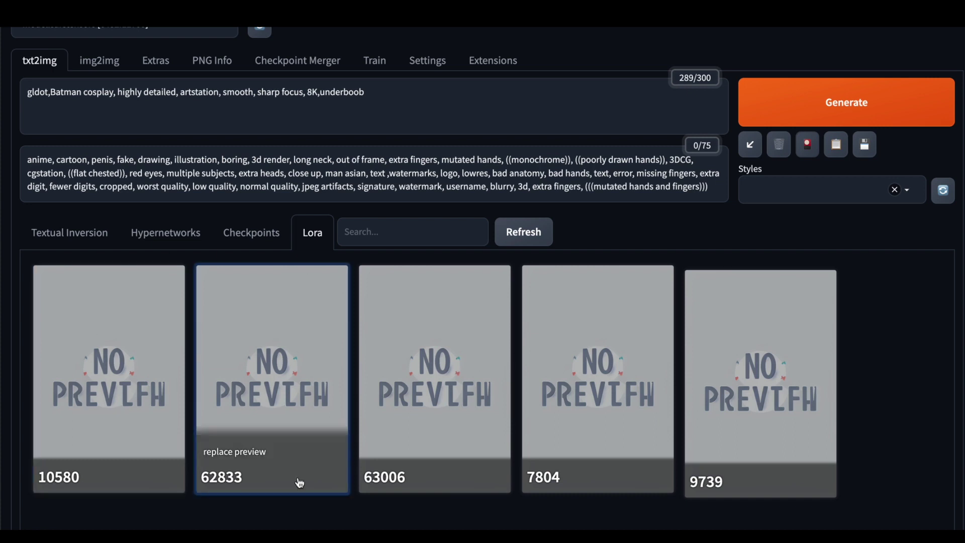
left_click(764, 363)
scroll(763, 363, "up", 1)
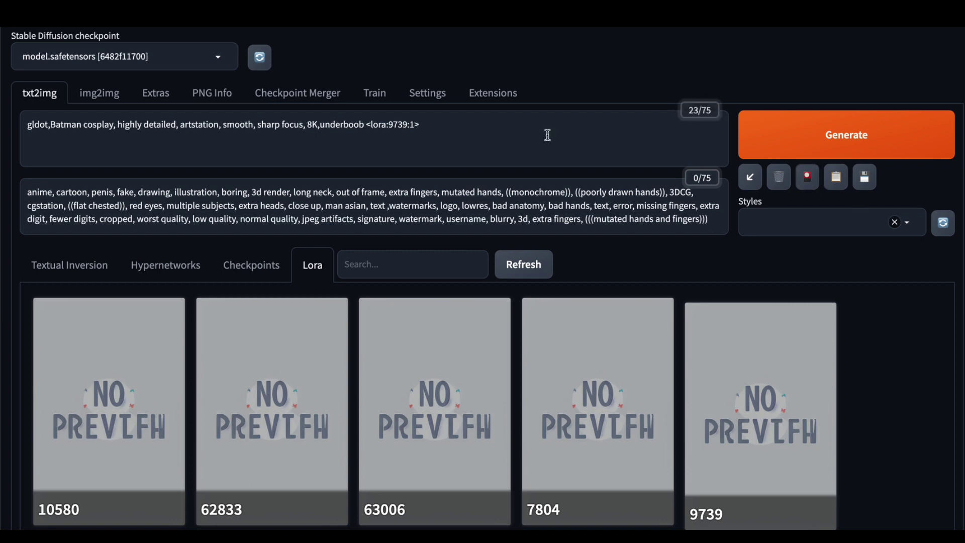
left_click_drag(365, 124, 425, 126)
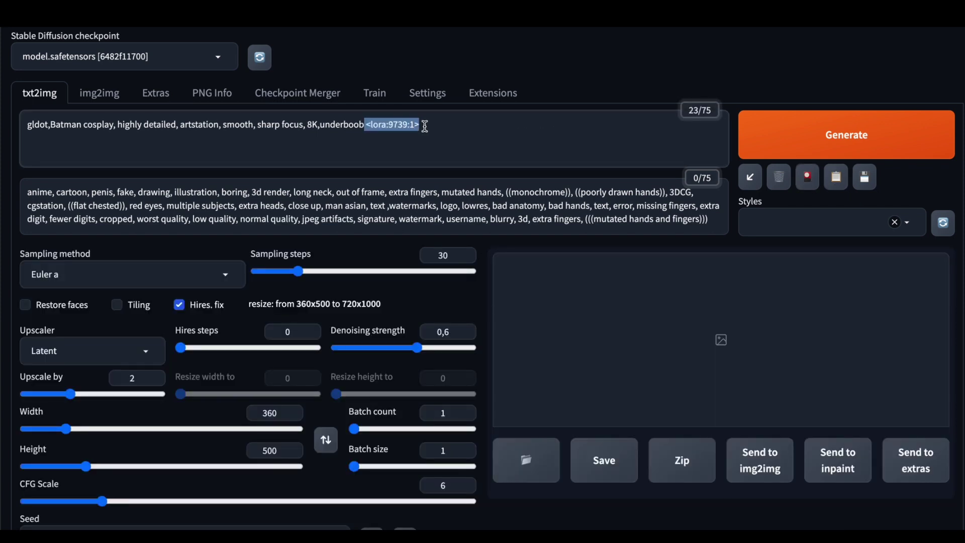
left_click(416, 124)
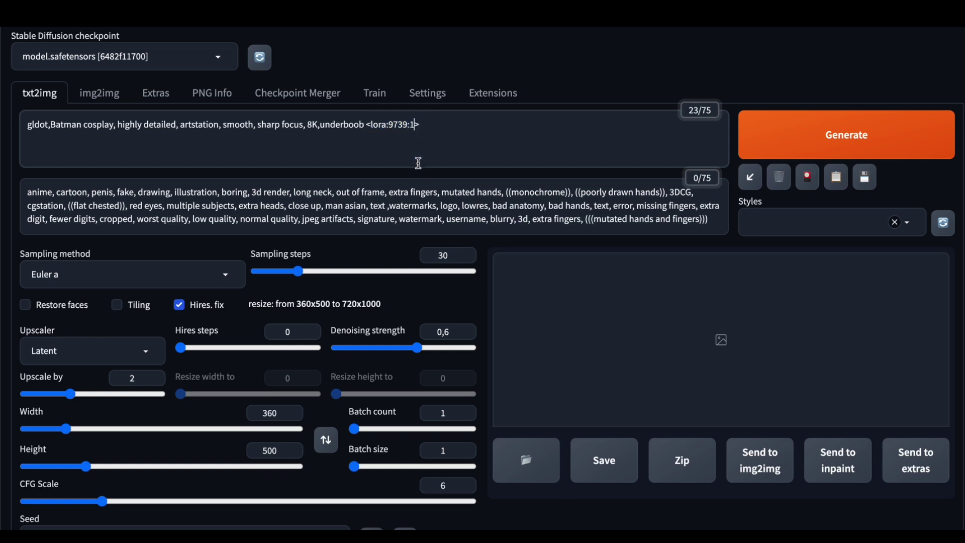
key("BackSpace")
key("BackSpace")
key("BackSpace")
key("BackSpace")
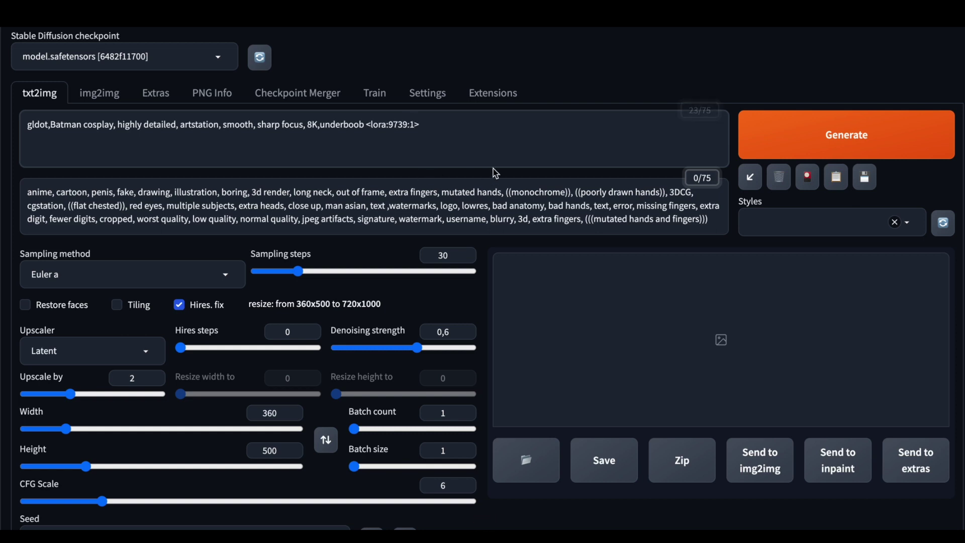
left_click(486, 129)
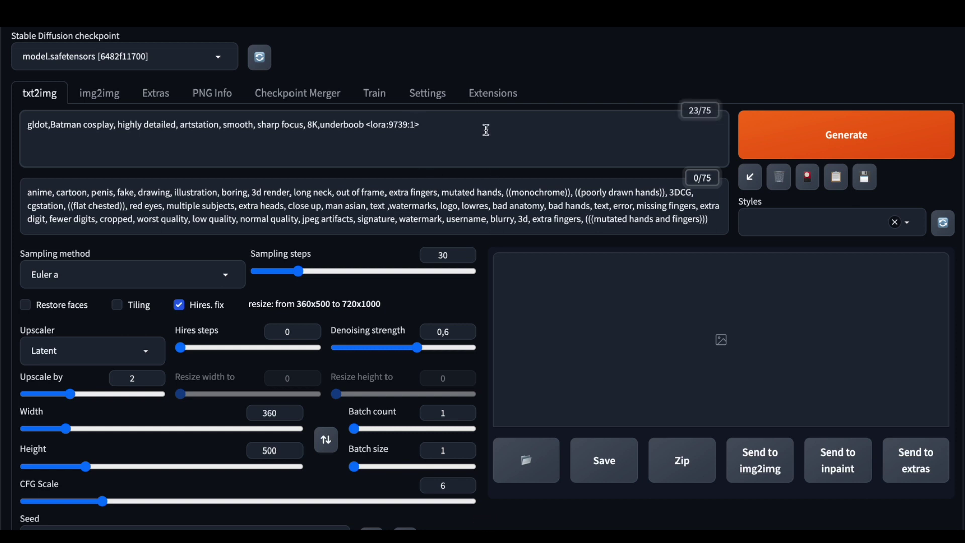
Remove 'underboob' from the prompt and change Batman to Batgirl.
left_click_drag(366, 125, 330, 124)
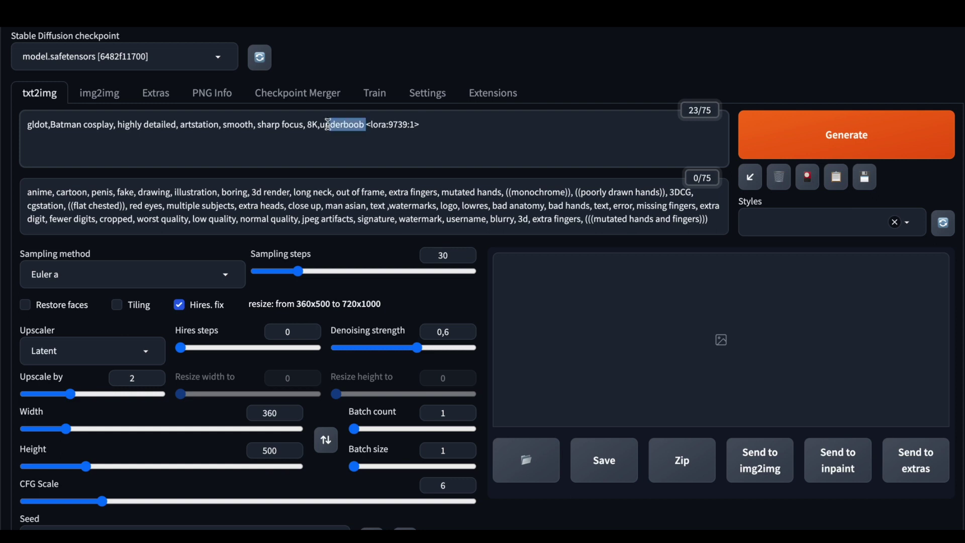
key("BackSpace")
key("BackSpace")
key("BackSpace")
key("Delete")
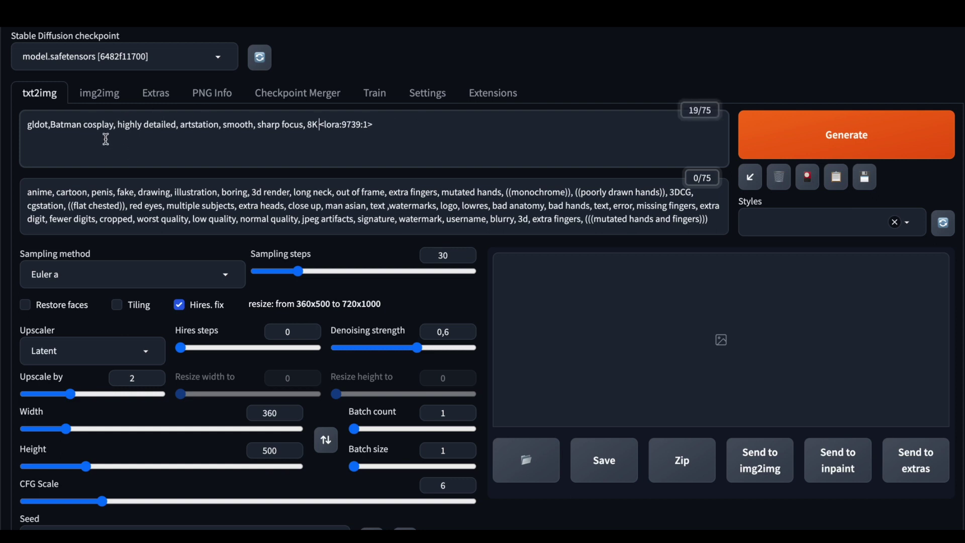
left_click(80, 125)
key("Delete")
key("Delete")
key("BackSpace")
type("girl")
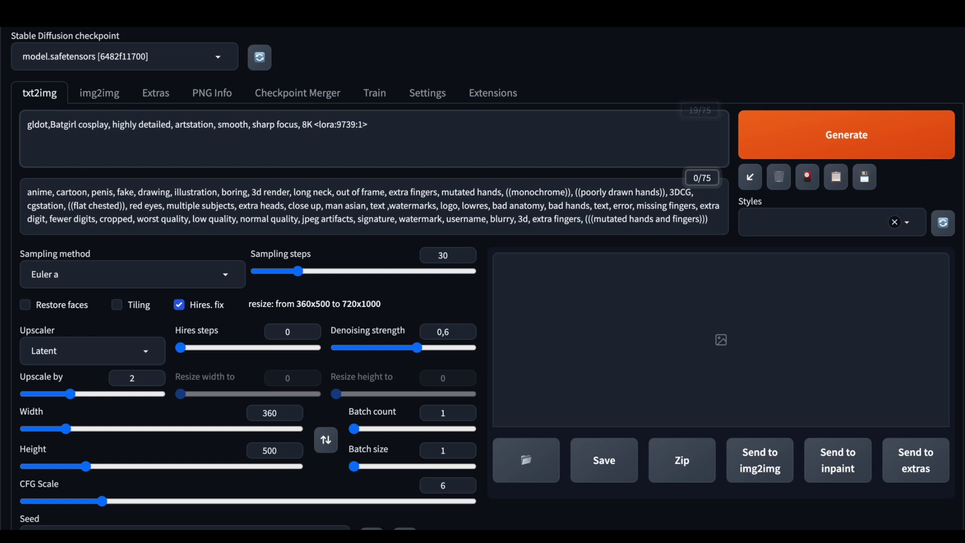
Set the seed to 1 and raise the batch count to 8.
scroll(482, 271, "down", 1)
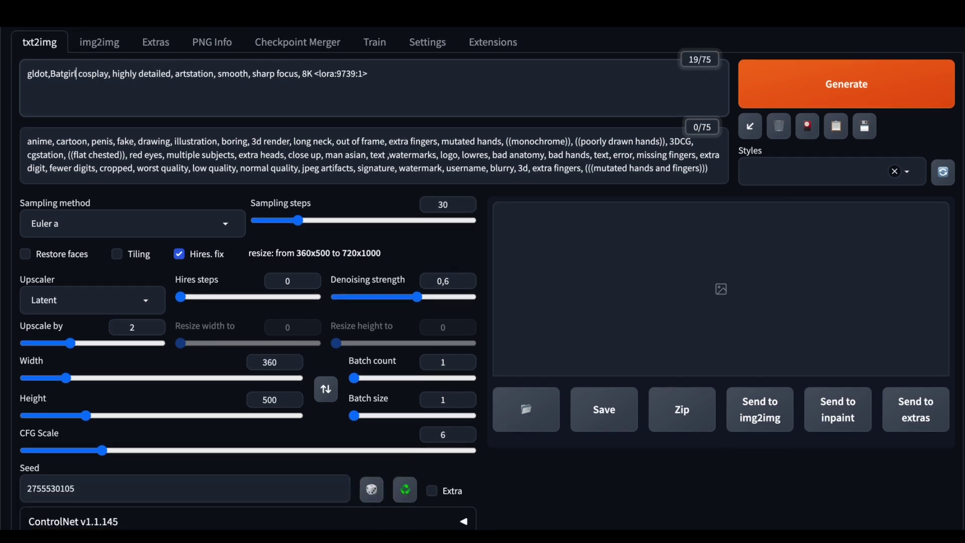
left_click(328, 493)
left_click_drag(89, 488, 3, 457)
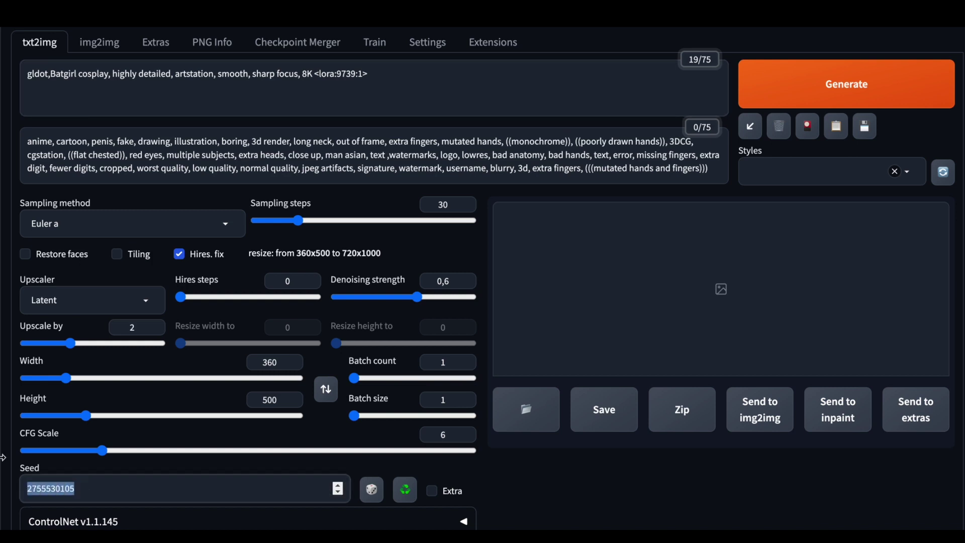
type("1")
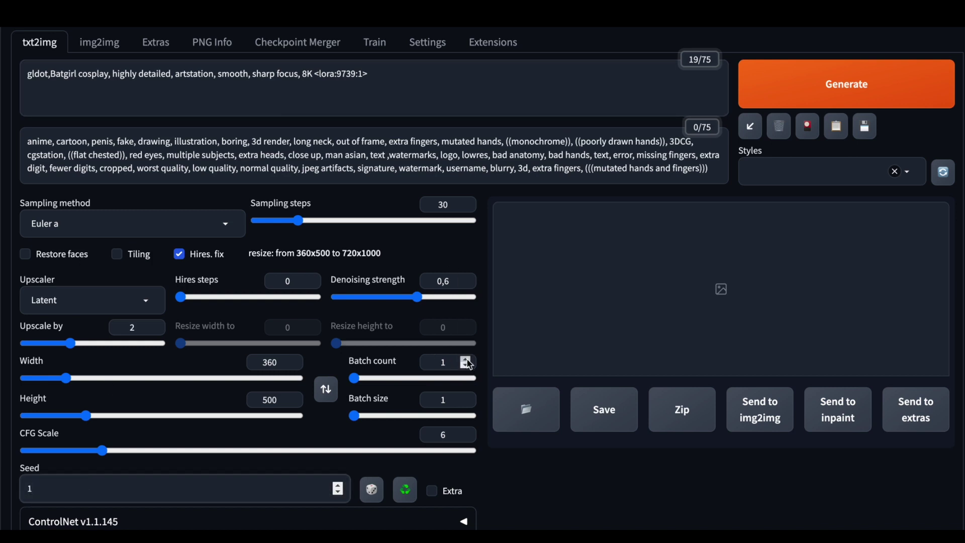
left_click(466, 359)
left_click(465, 360)
left_click(466, 360)
left_click(466, 360)
left_click(466, 359)
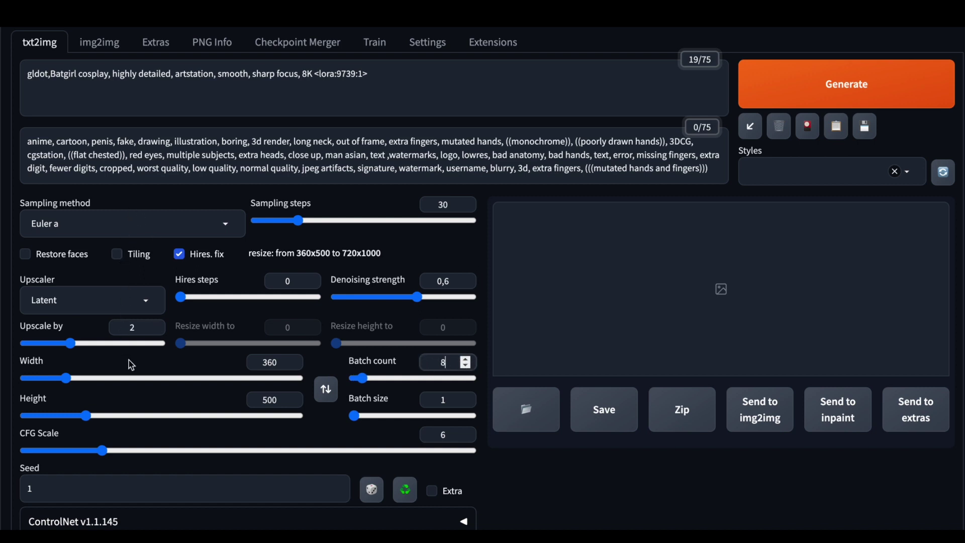
Open the second Batgirl portrait full-screen and step through the remaining generated portraits.
scroll(126, 321, "down", 2)
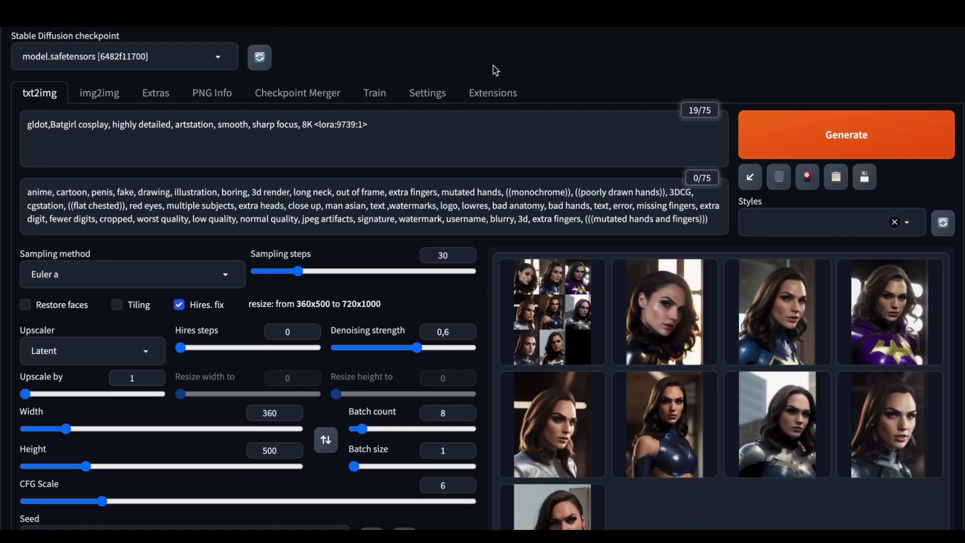
scroll(494, 70, "down", 2)
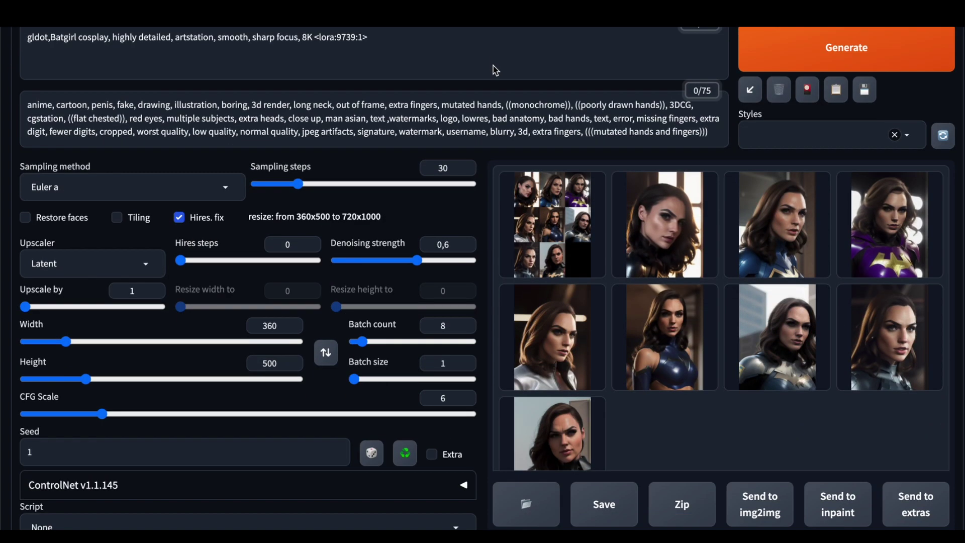
left_click(652, 210)
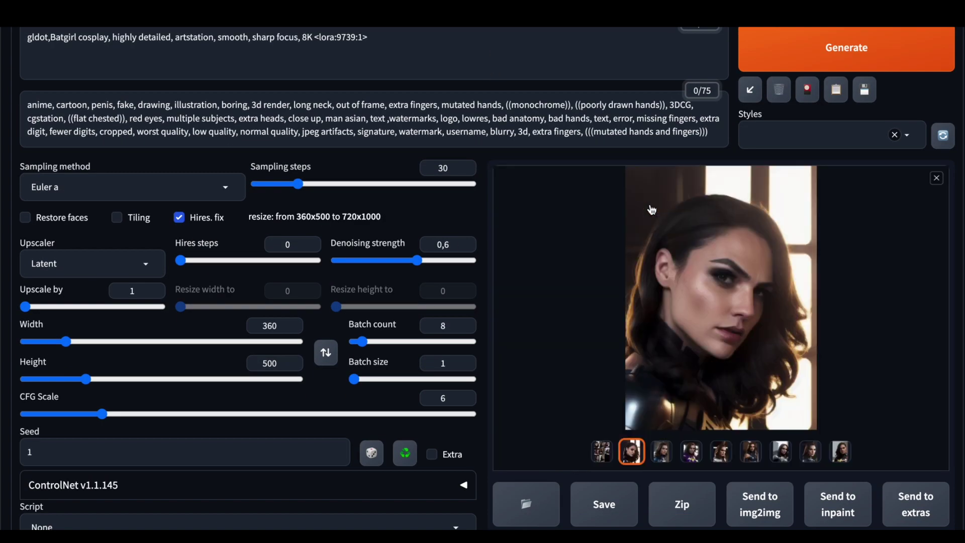
left_click(683, 268)
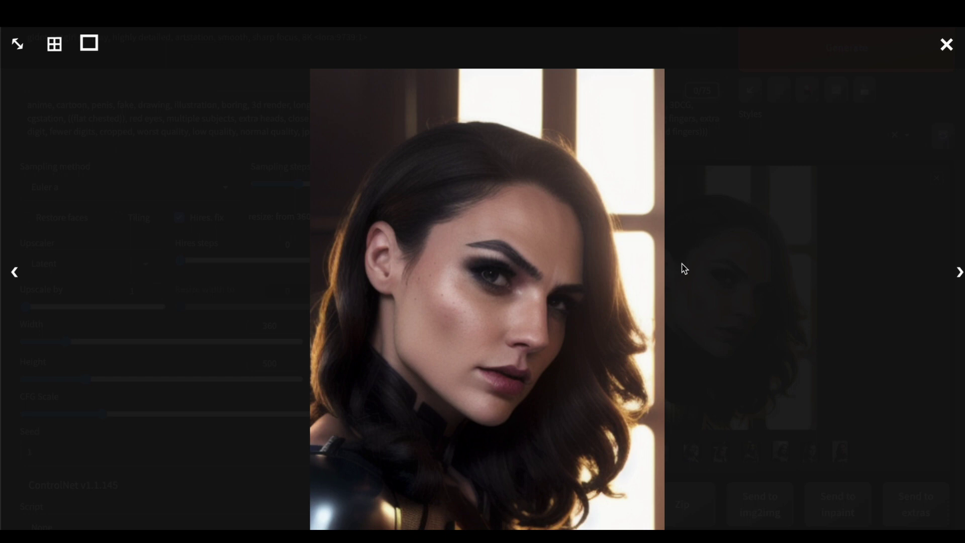
key("Right")
key("Right")
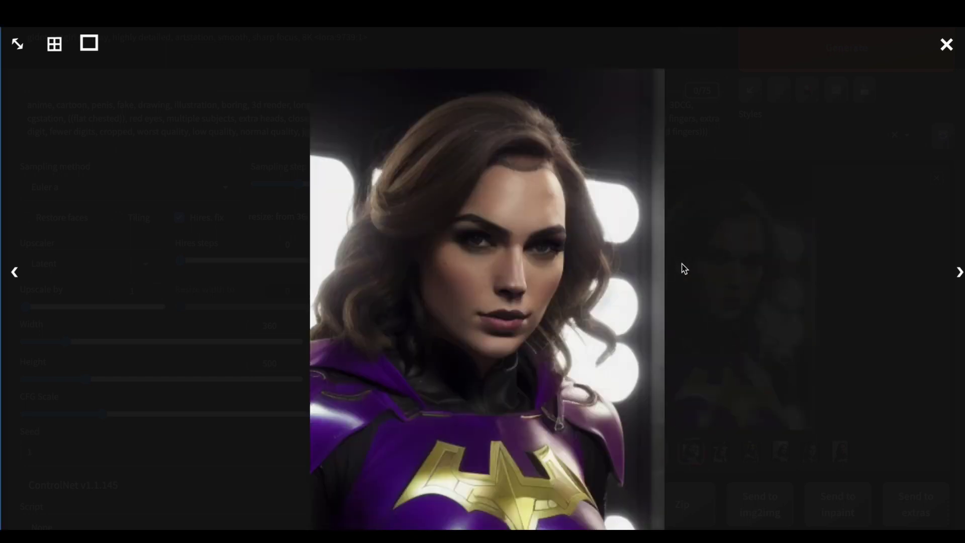
key("Right")
key("Right")
key("Right")
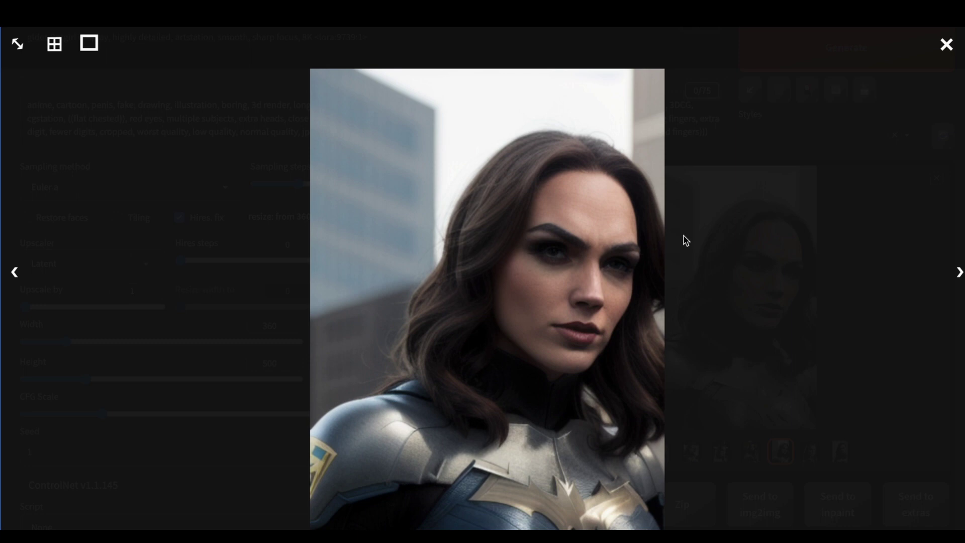
key("Right")
key("Right")
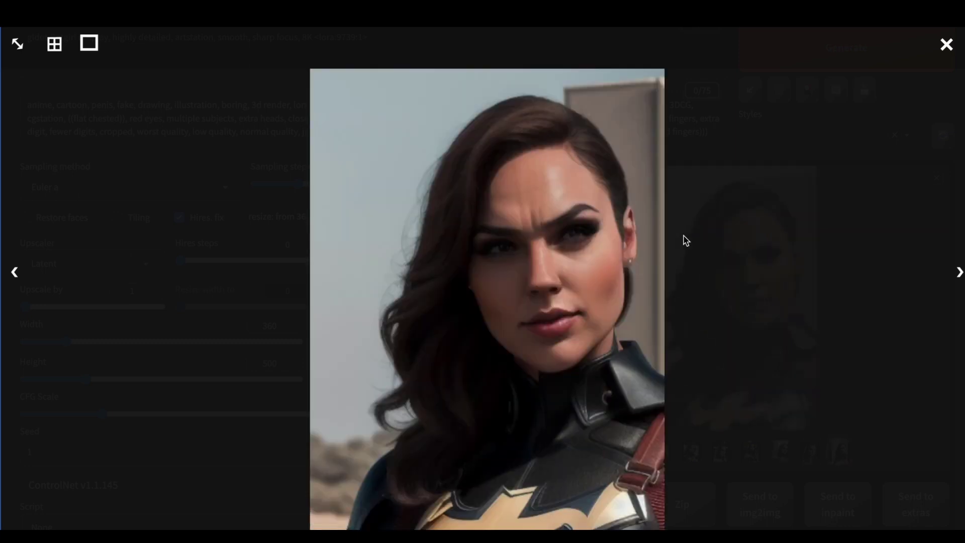
key("Right")
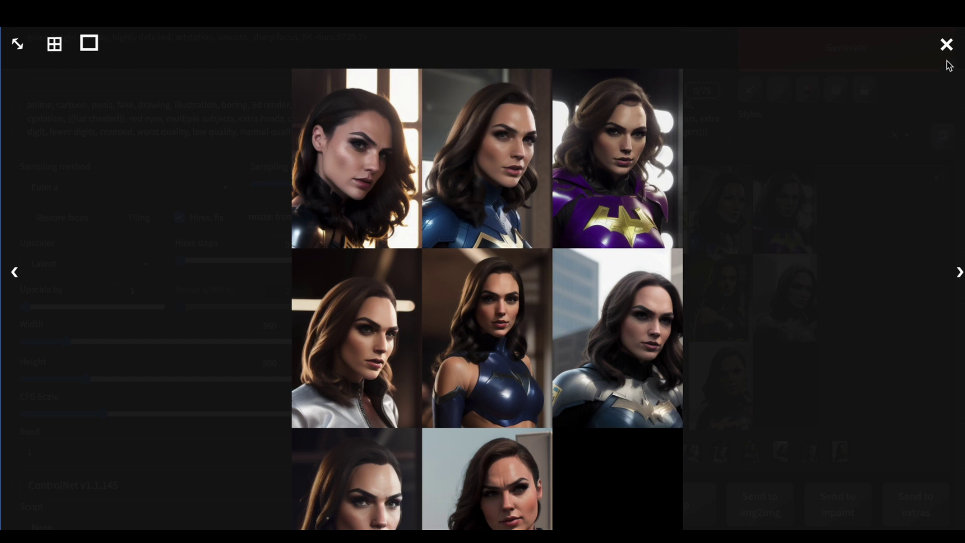
Add <lora:62833:1> after <lora:9739:1> from the Lora cards, dismissing the stray Save-as-PDF dialog.
left_click(947, 45)
scroll(850, 284, "up", 1)
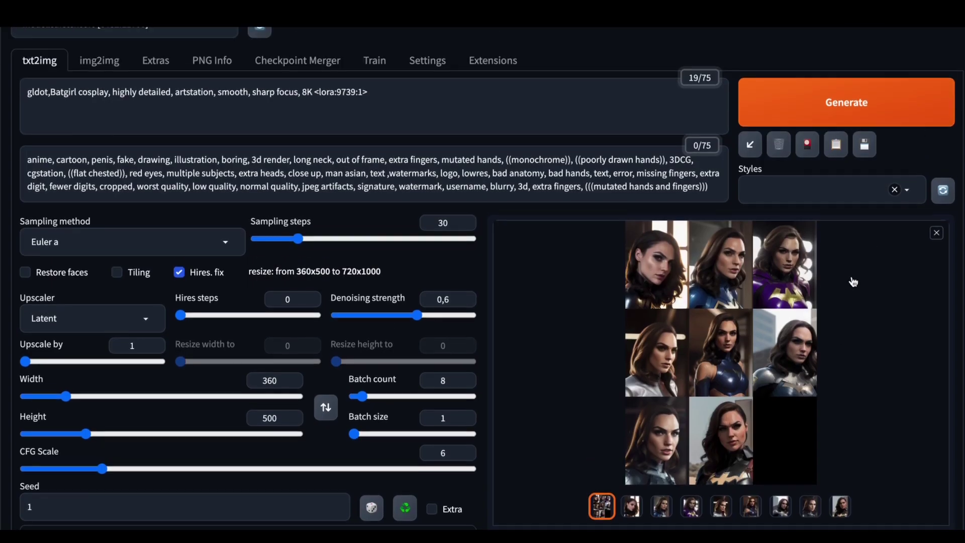
left_click(808, 145)
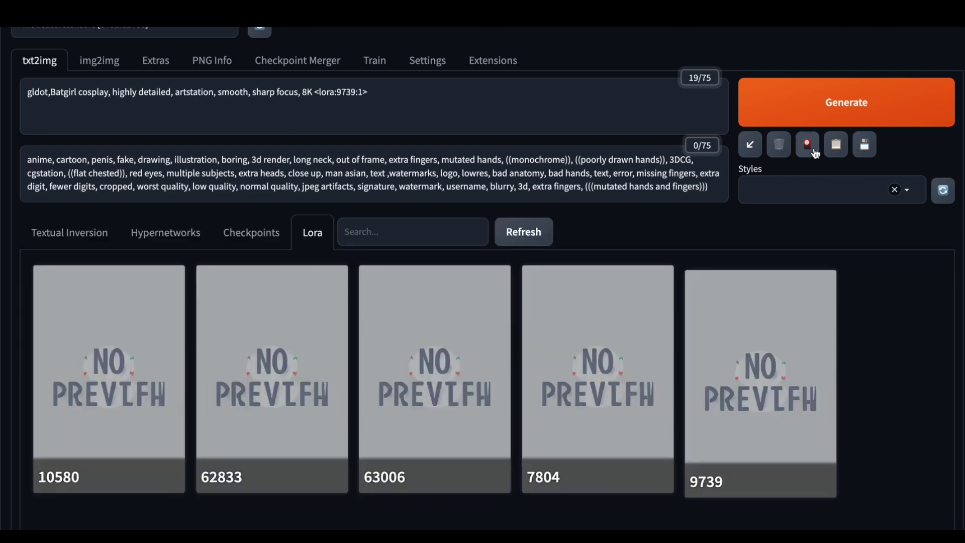
left_click(258, 391)
key("super+s")
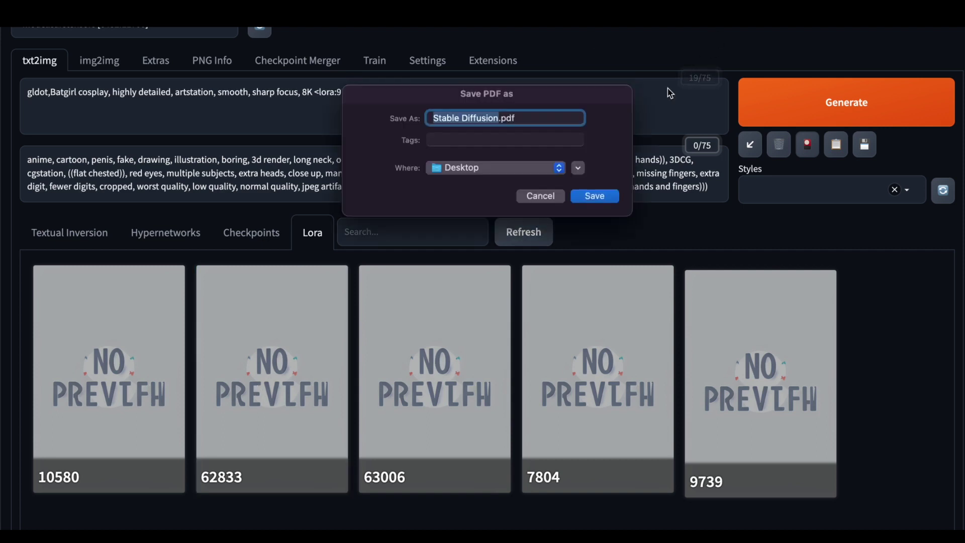
left_click(548, 193)
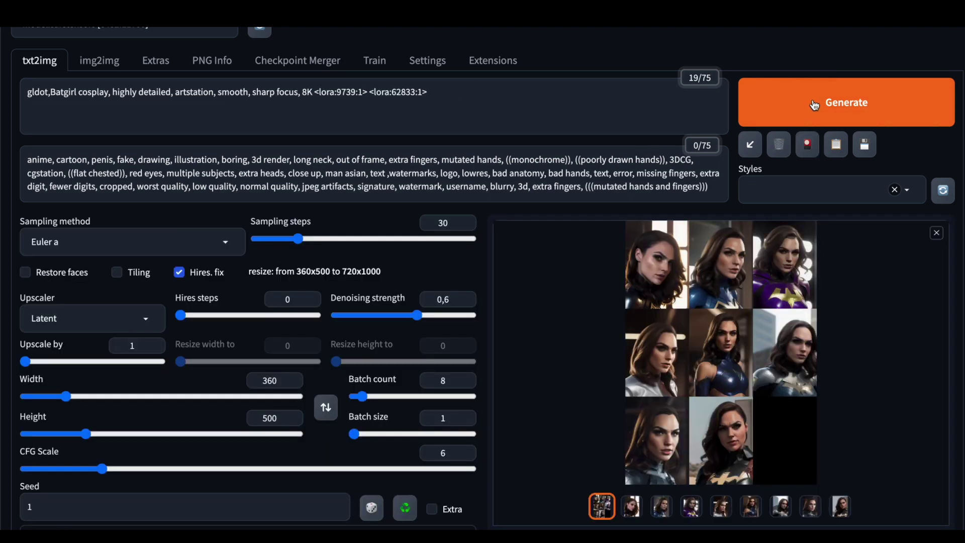
Generate eight new portraits with both LoRAs and browse them full-screen before closing the viewer.
left_click(814, 106)
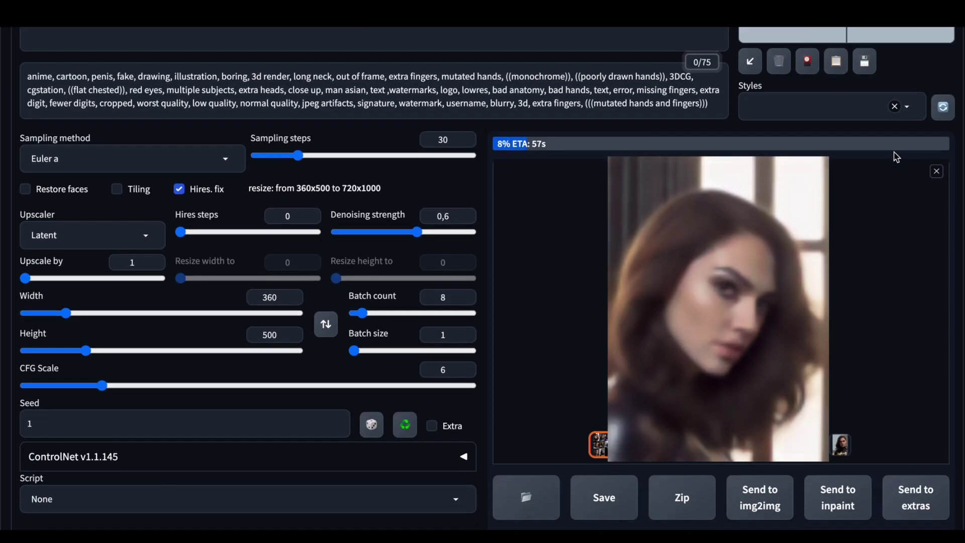
left_click(804, 285)
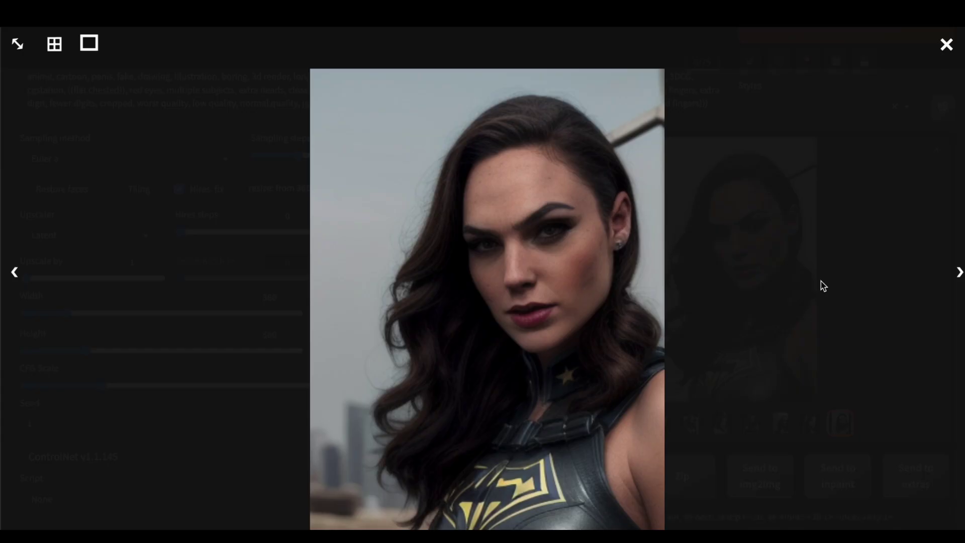
key("Right")
key("Right")
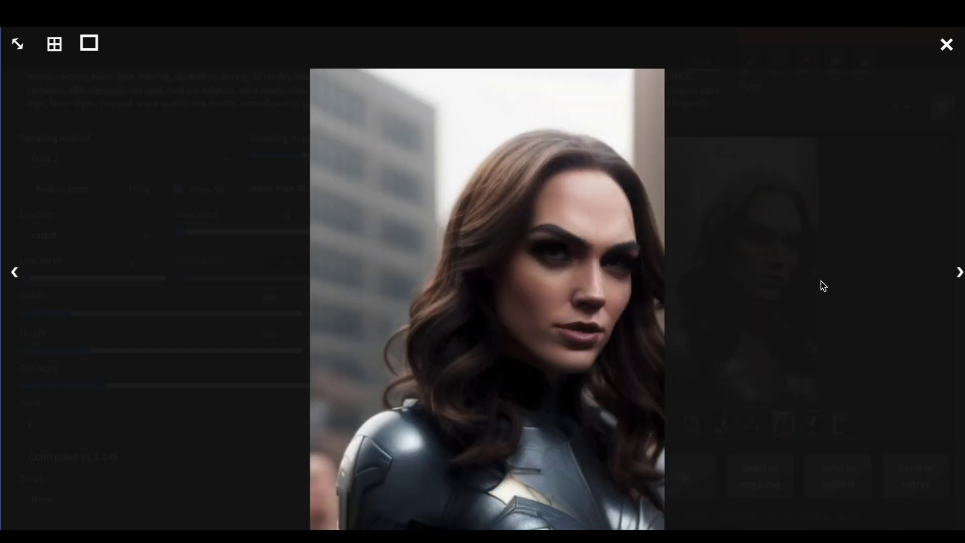
key("Right")
key("Right")
key("Right")
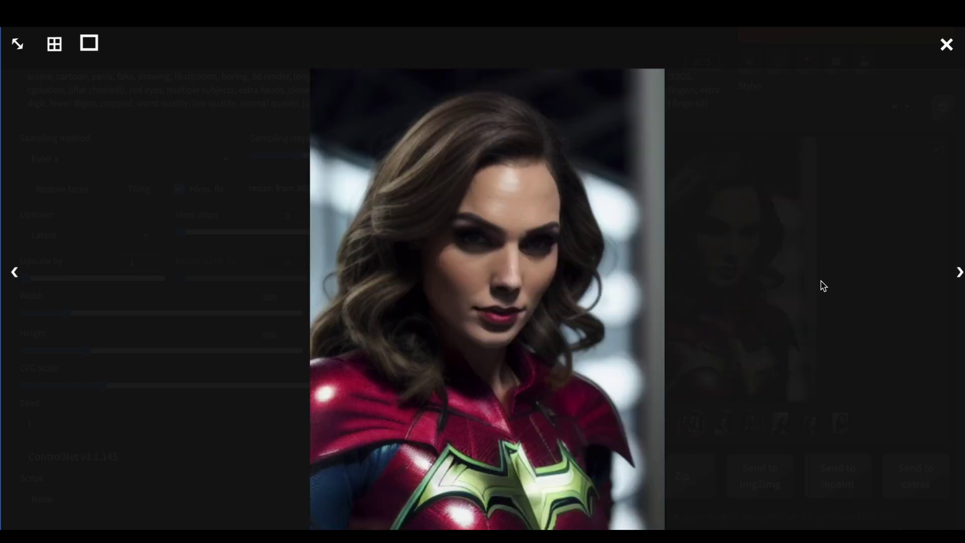
key("Right")
key("Right")
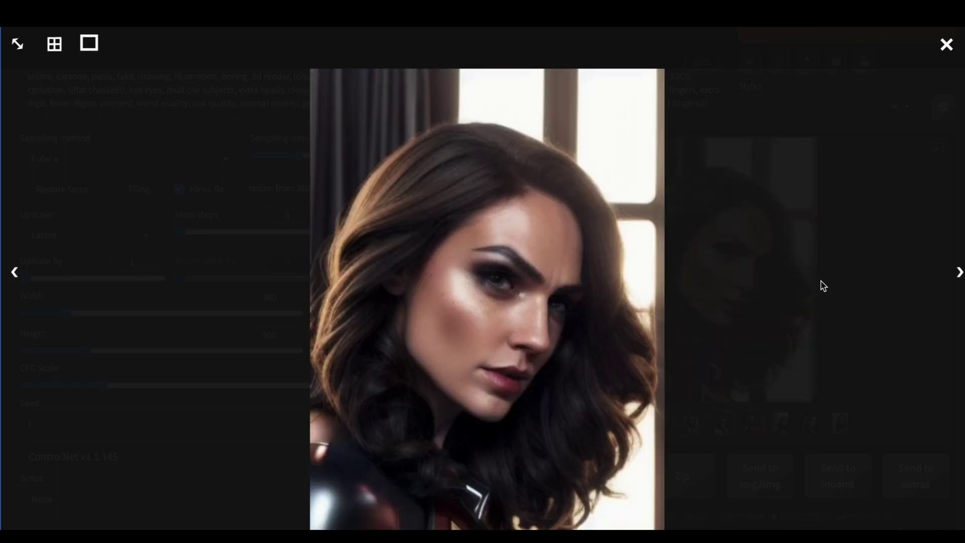
key("Right")
key("Right")
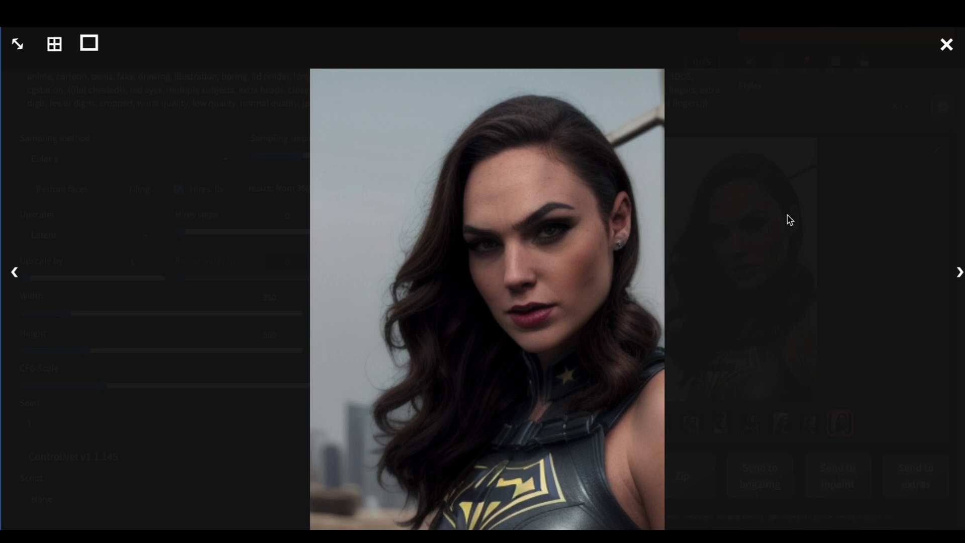
left_click(858, 187)
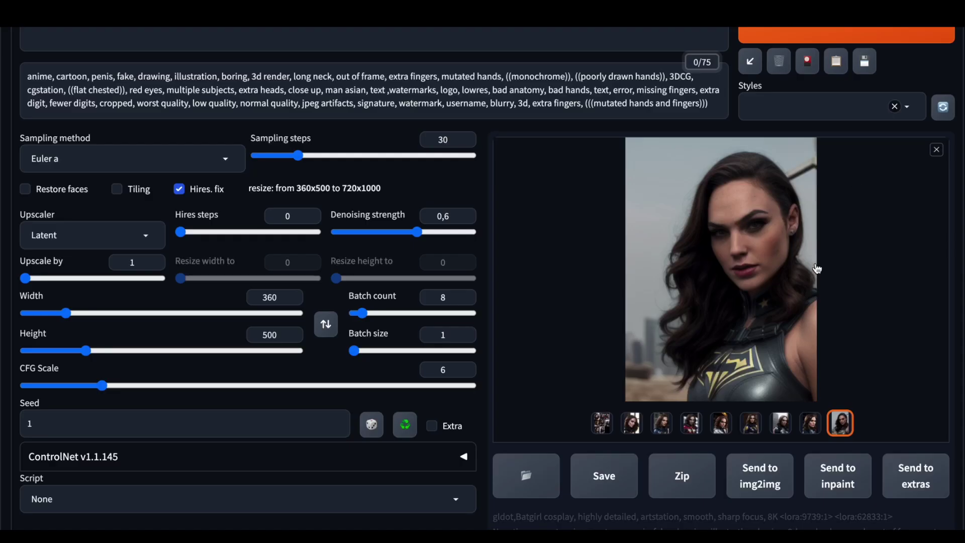
scroll(468, 207, "up", 3)
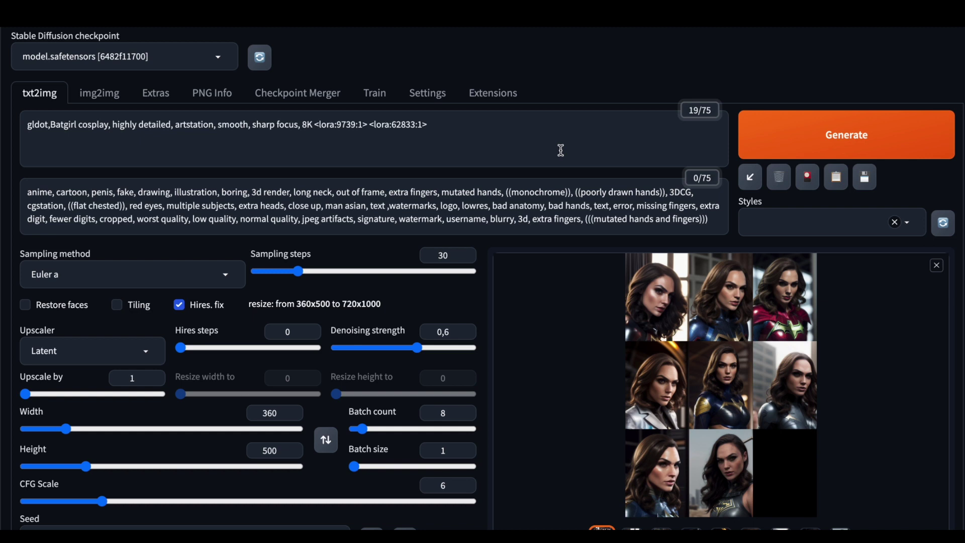
scroll(561, 150, "down", 5)
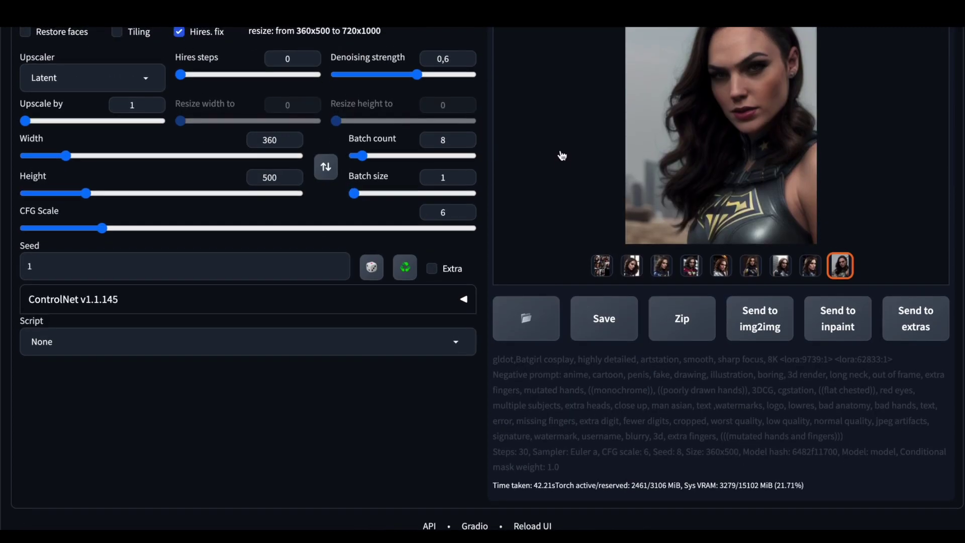